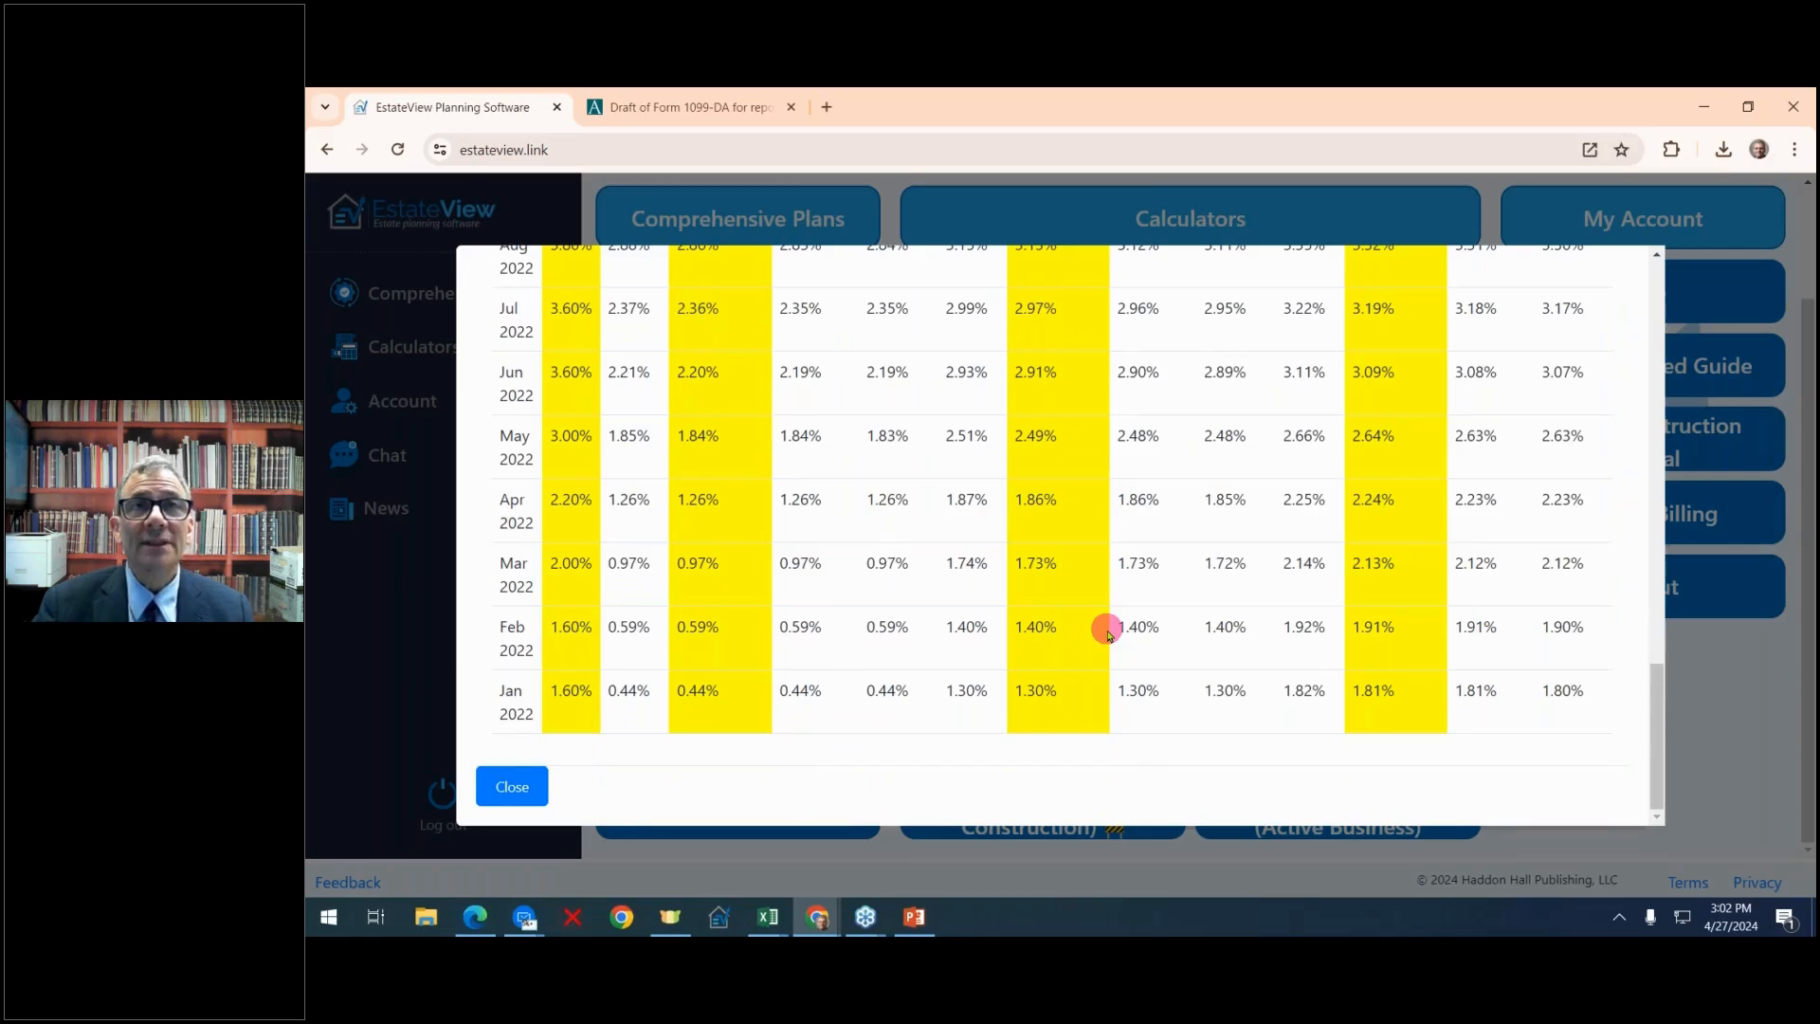
Close the AFR & § 7520 table and open the SCIN/Conventional calculator
{"action": "scroll", "coordinate": [1107, 630], "scroll_direction": "up", "scroll_amount": 15}
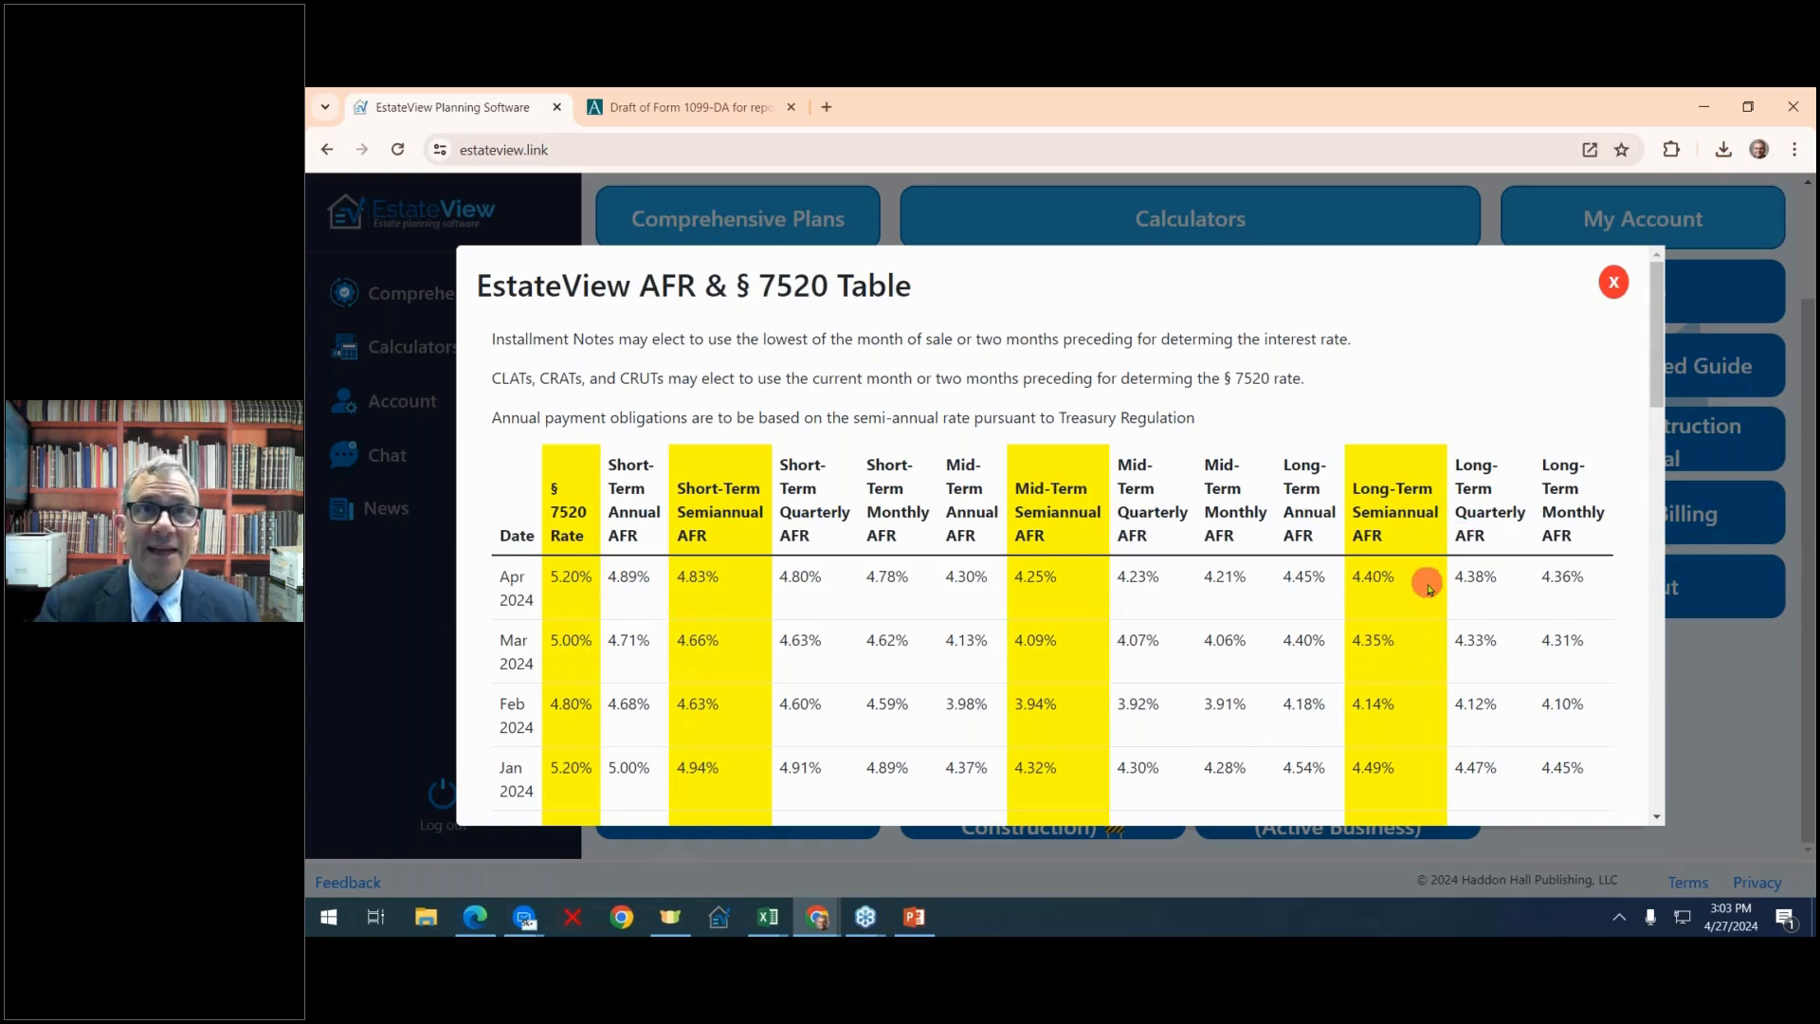
{"action": "left_click", "coordinate": [1614, 284]}
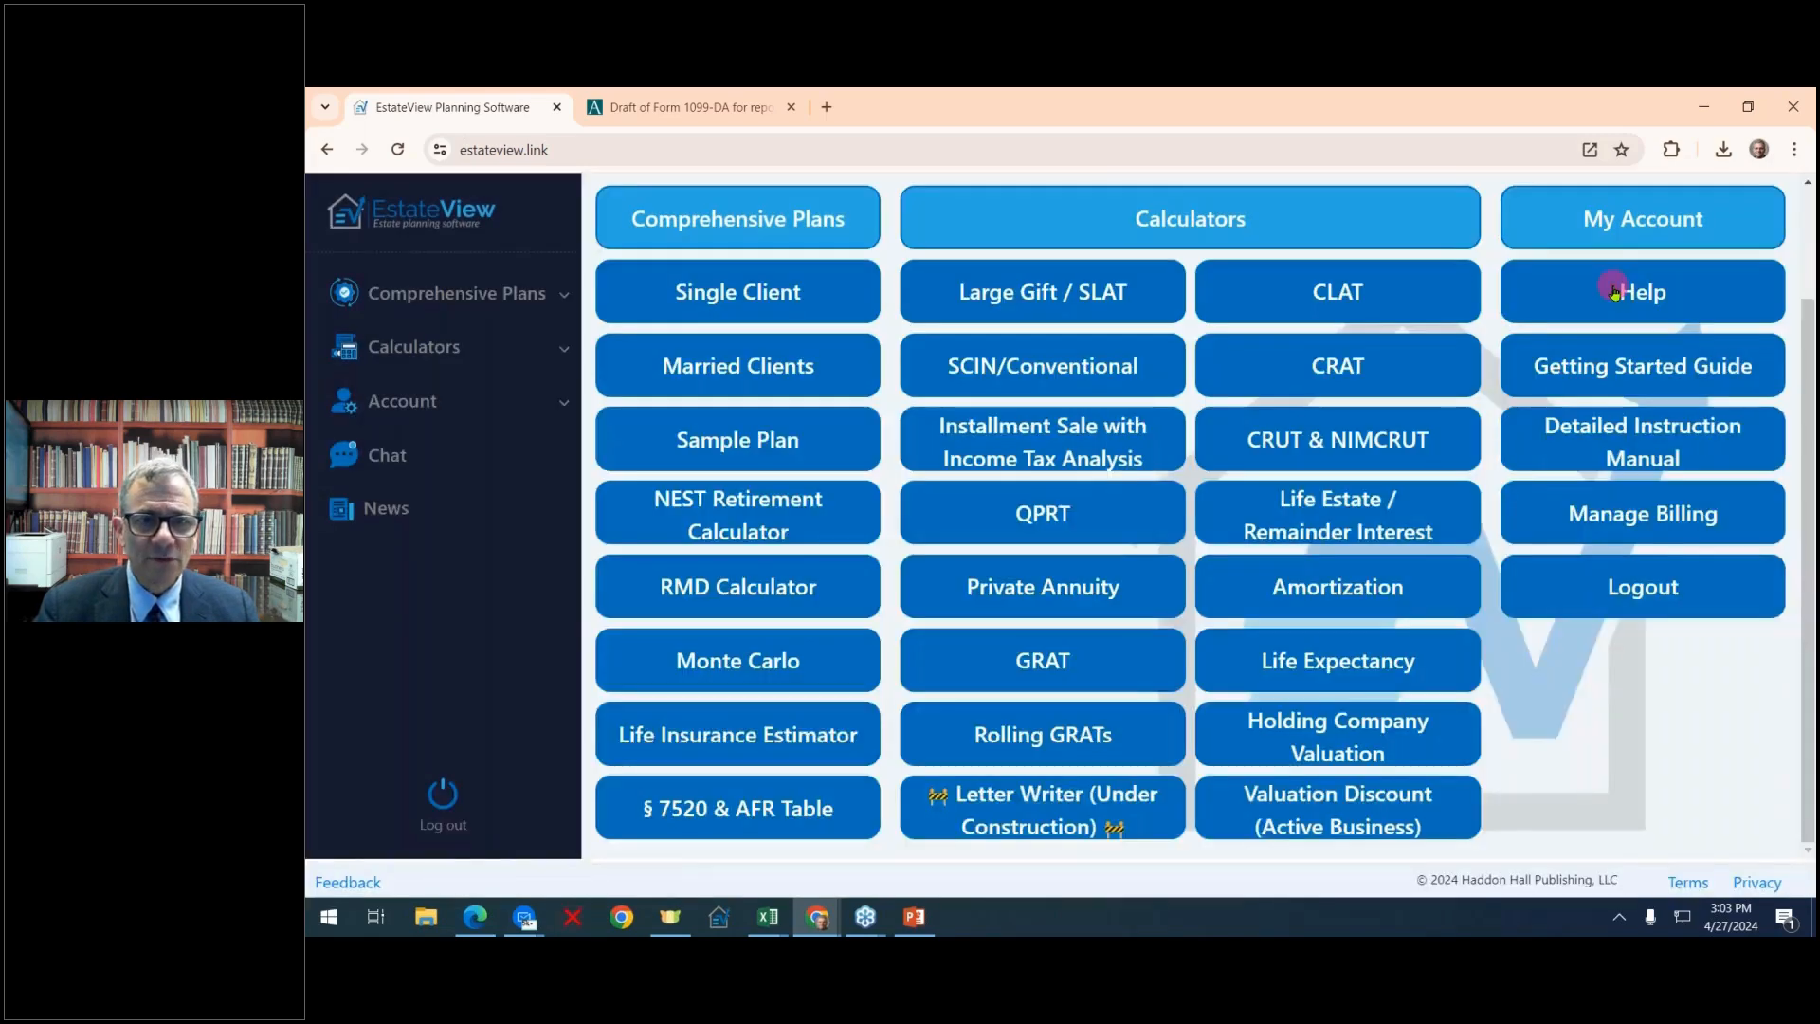
{"action": "left_click", "coordinate": [1038, 367]}
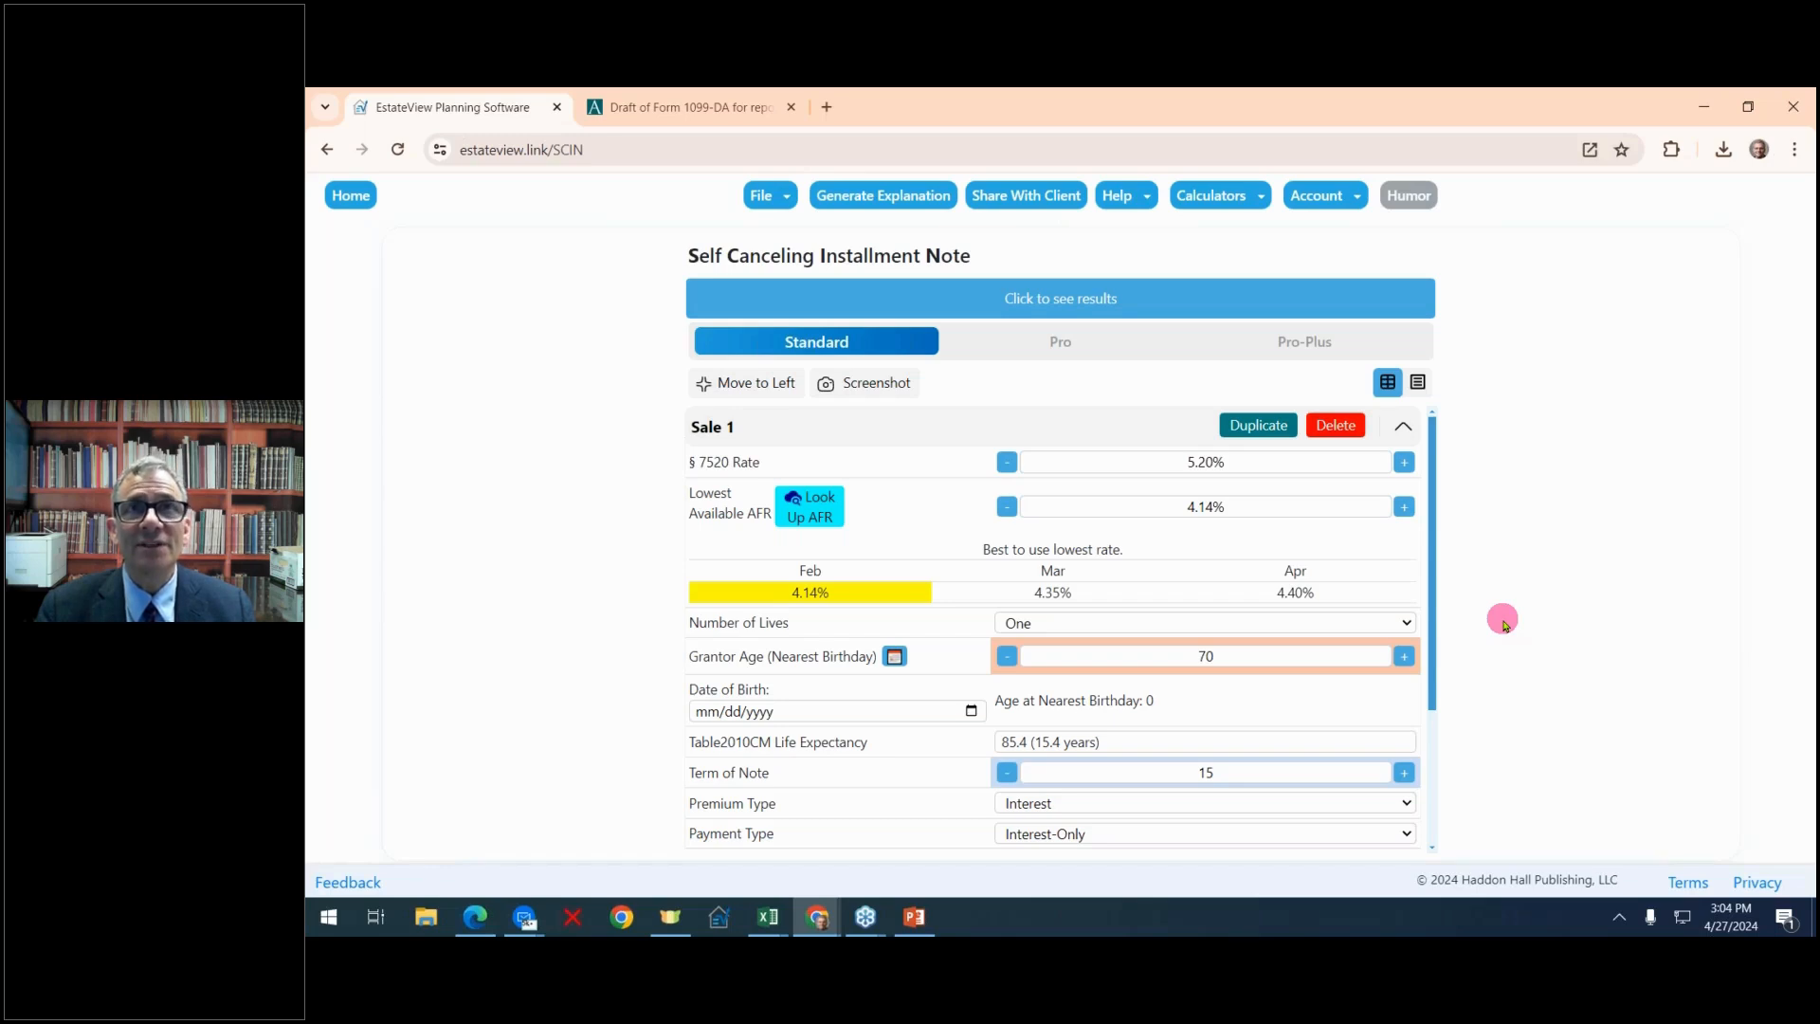
Show the calculator results and highlight Sale 1's input row in the summary table
{"action": "left_click", "coordinate": [1078, 308]}
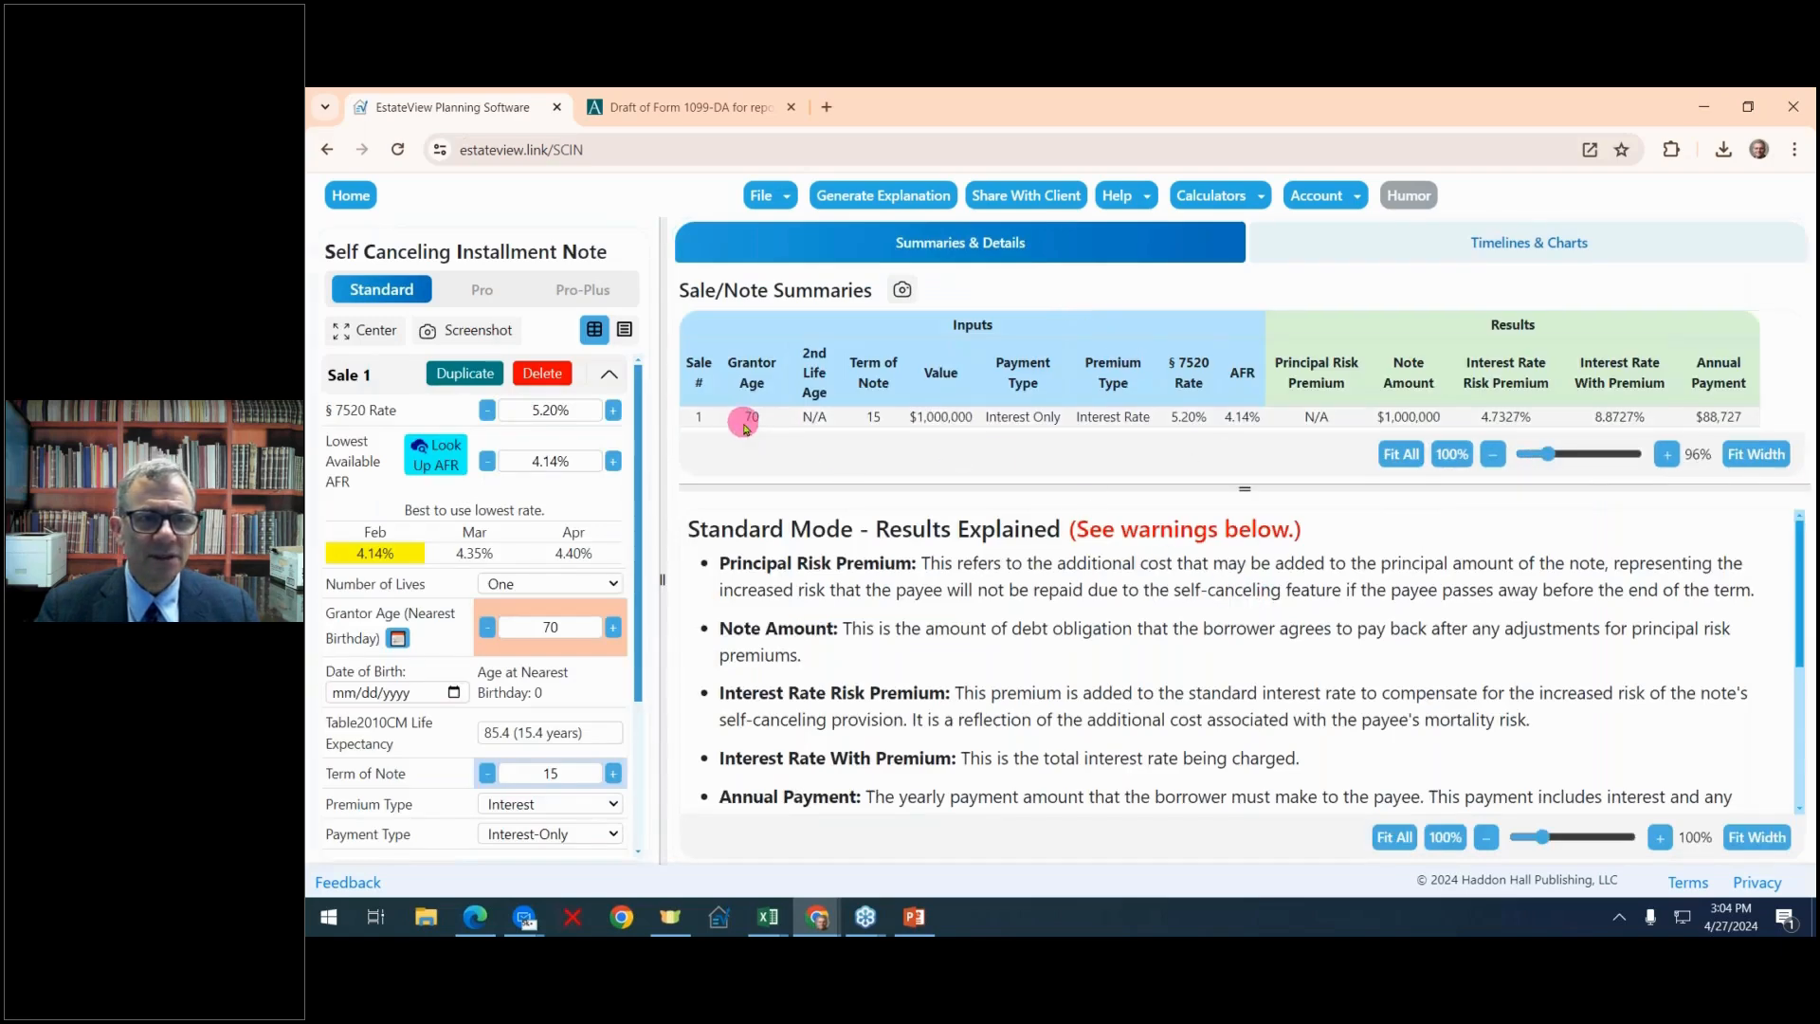
{"action": "left_click_drag", "start_coordinate": [738, 427], "coordinate": [1507, 451]}
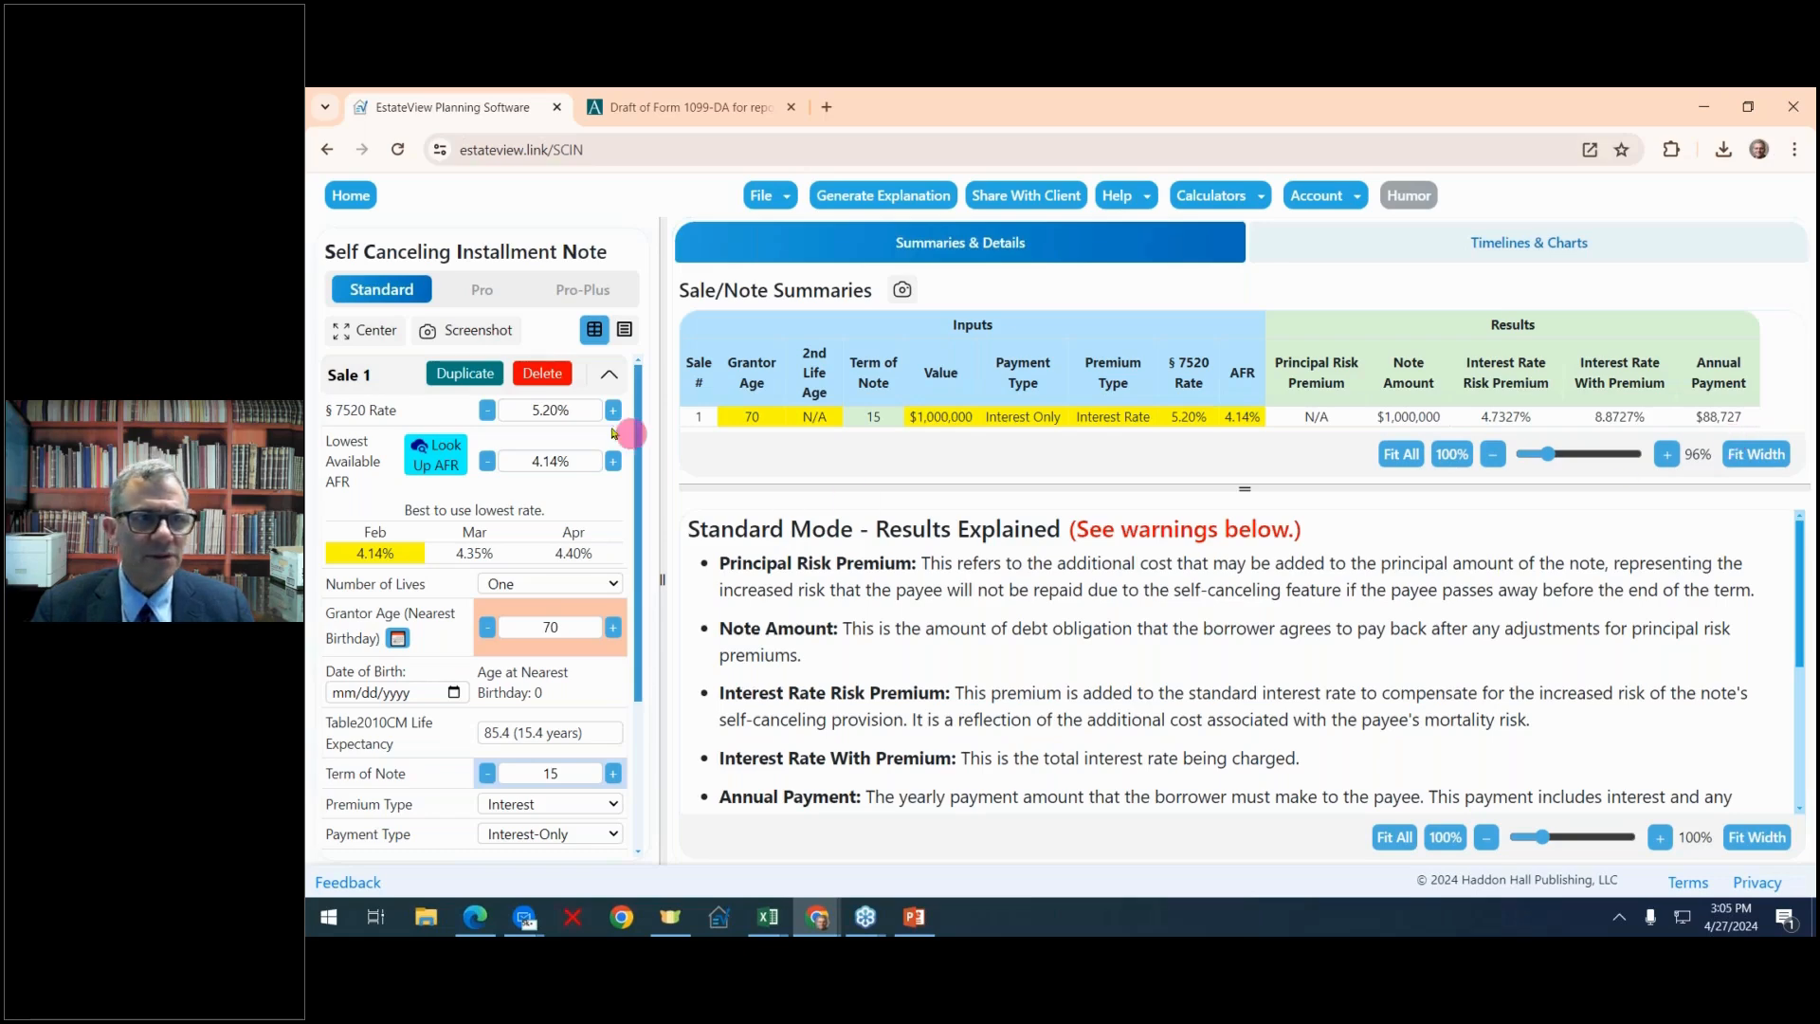
Duplicate Sale 1 and set the new Sale 2's Premium Type to Principal
{"action": "left_click", "coordinate": [481, 374]}
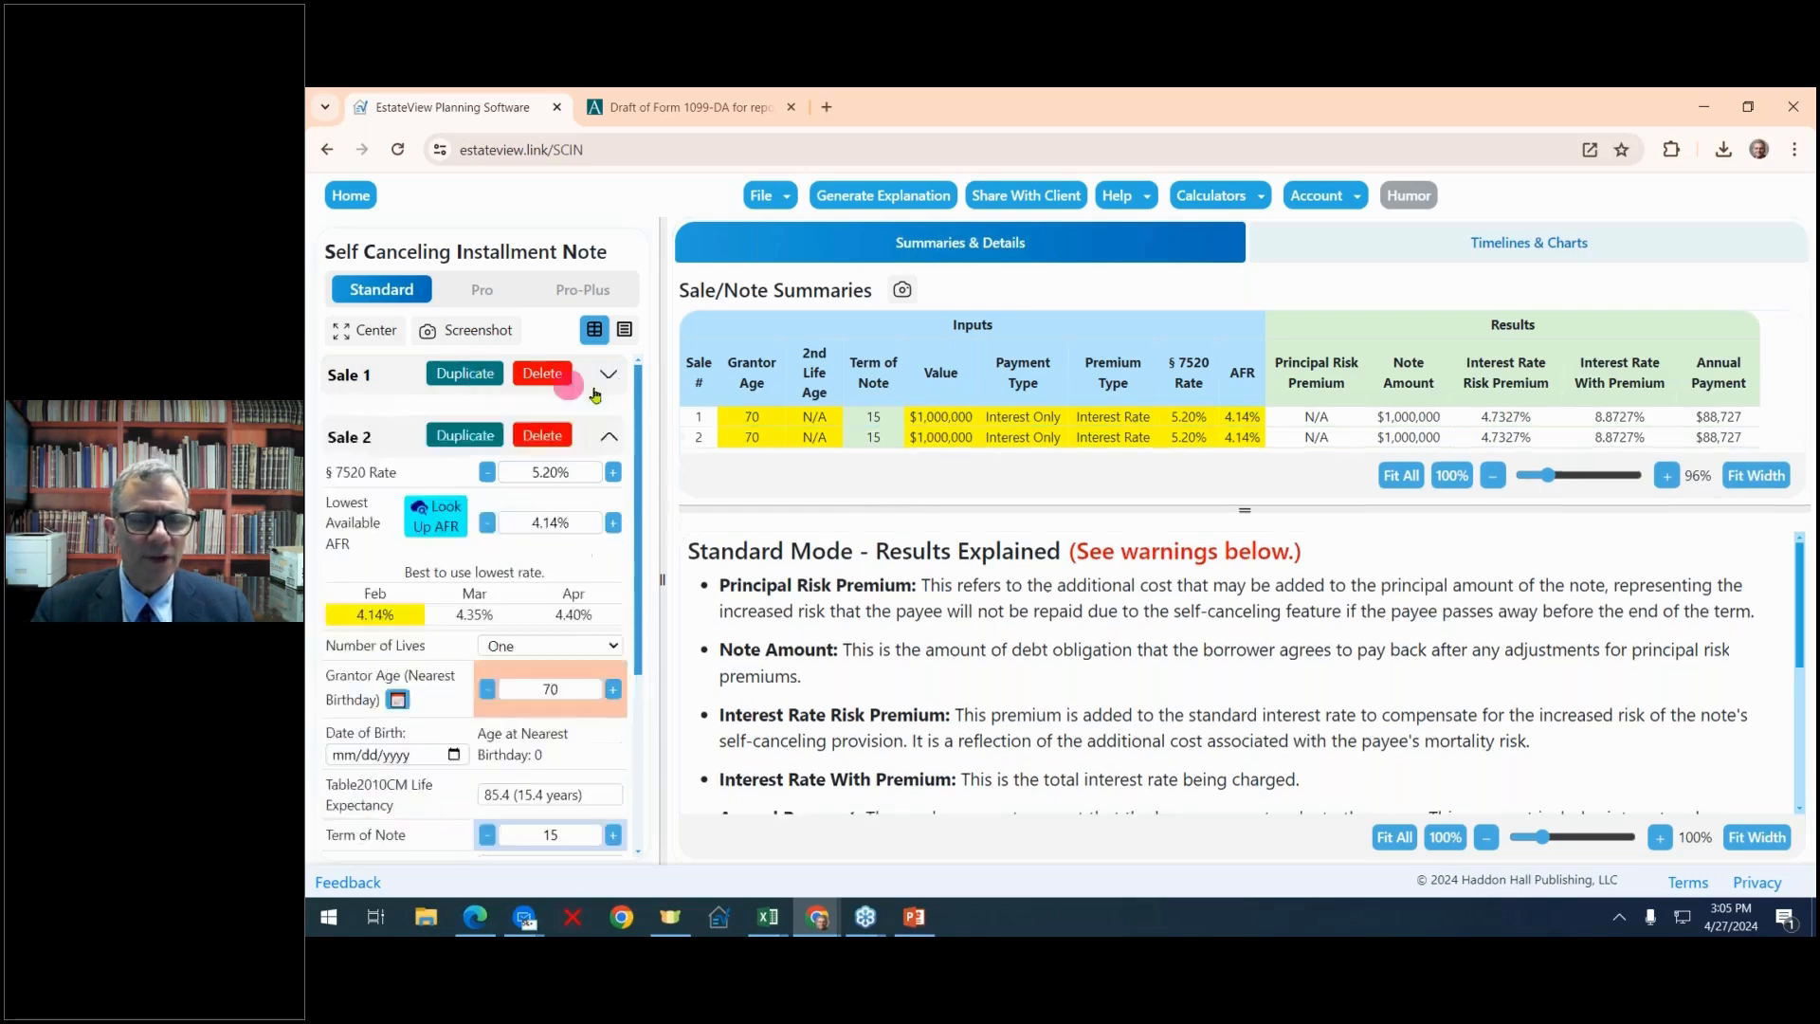
{"action": "scroll", "coordinate": [616, 455], "scroll_direction": "down", "scroll_amount": 1}
{"action": "scroll", "coordinate": [604, 505], "scroll_direction": "down", "scroll_amount": 2}
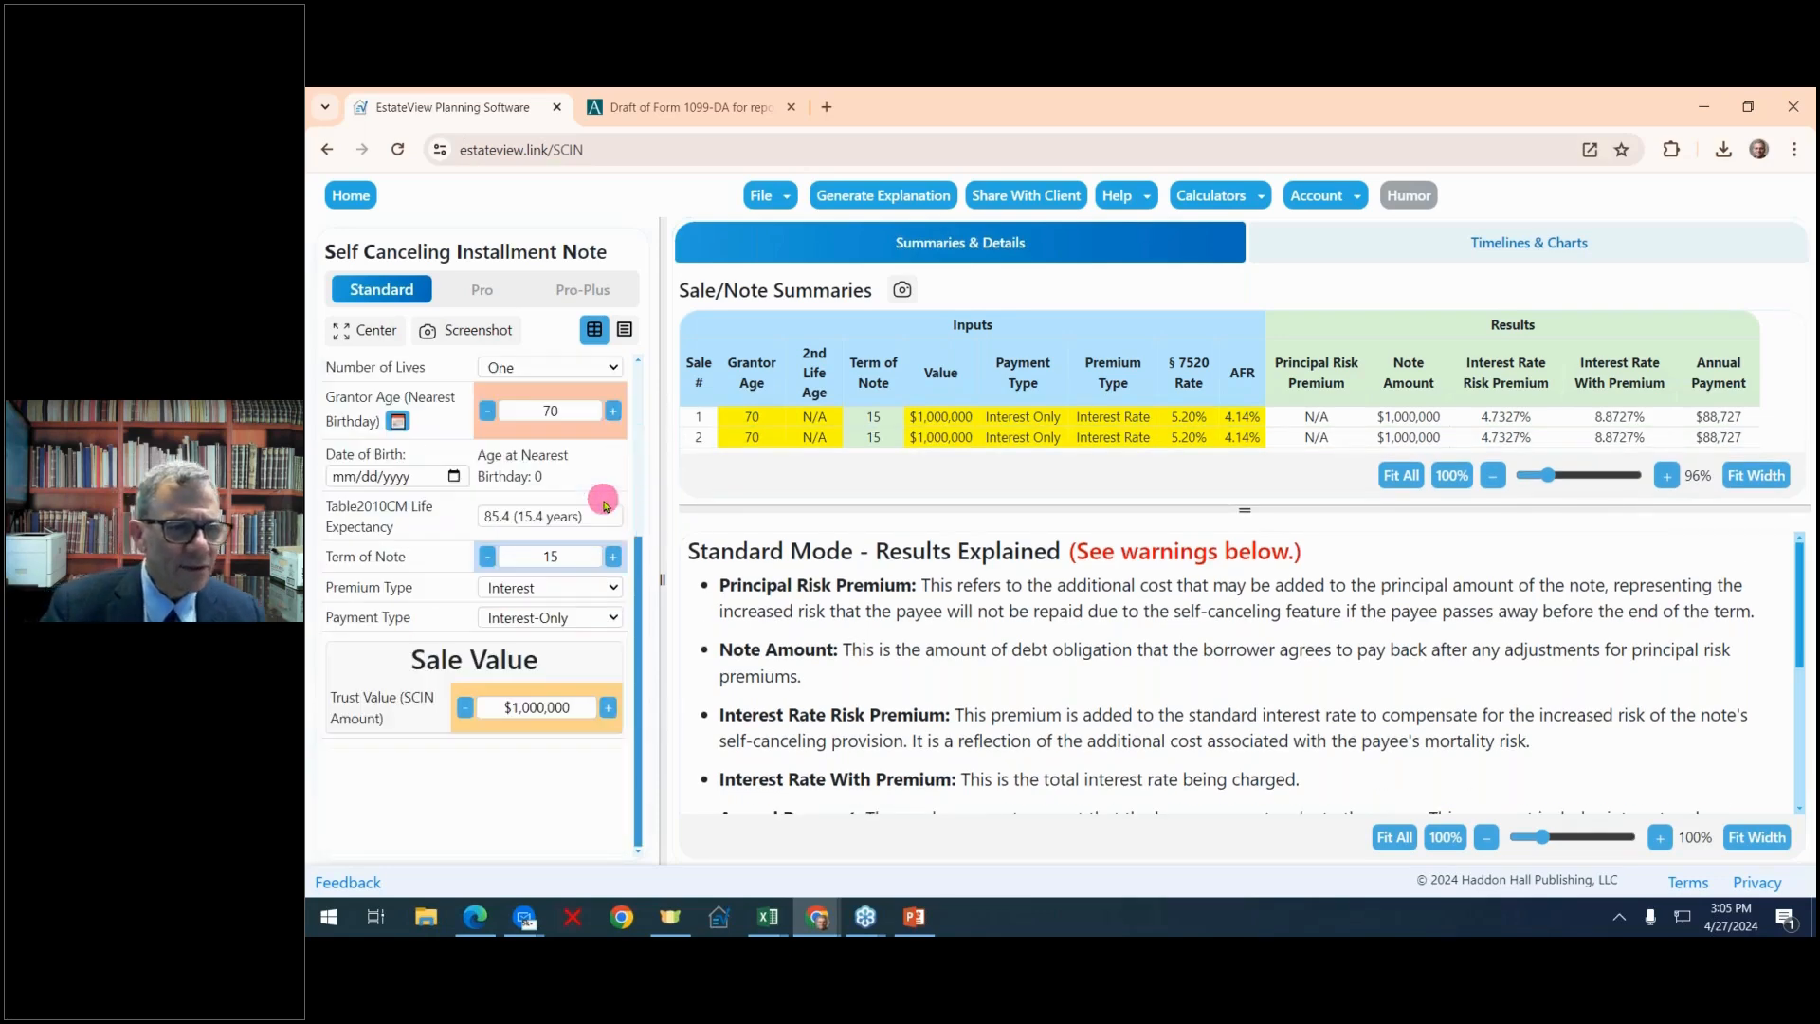
{"action": "left_click", "coordinate": [612, 589]}
{"action": "left_click", "coordinate": [584, 611]}
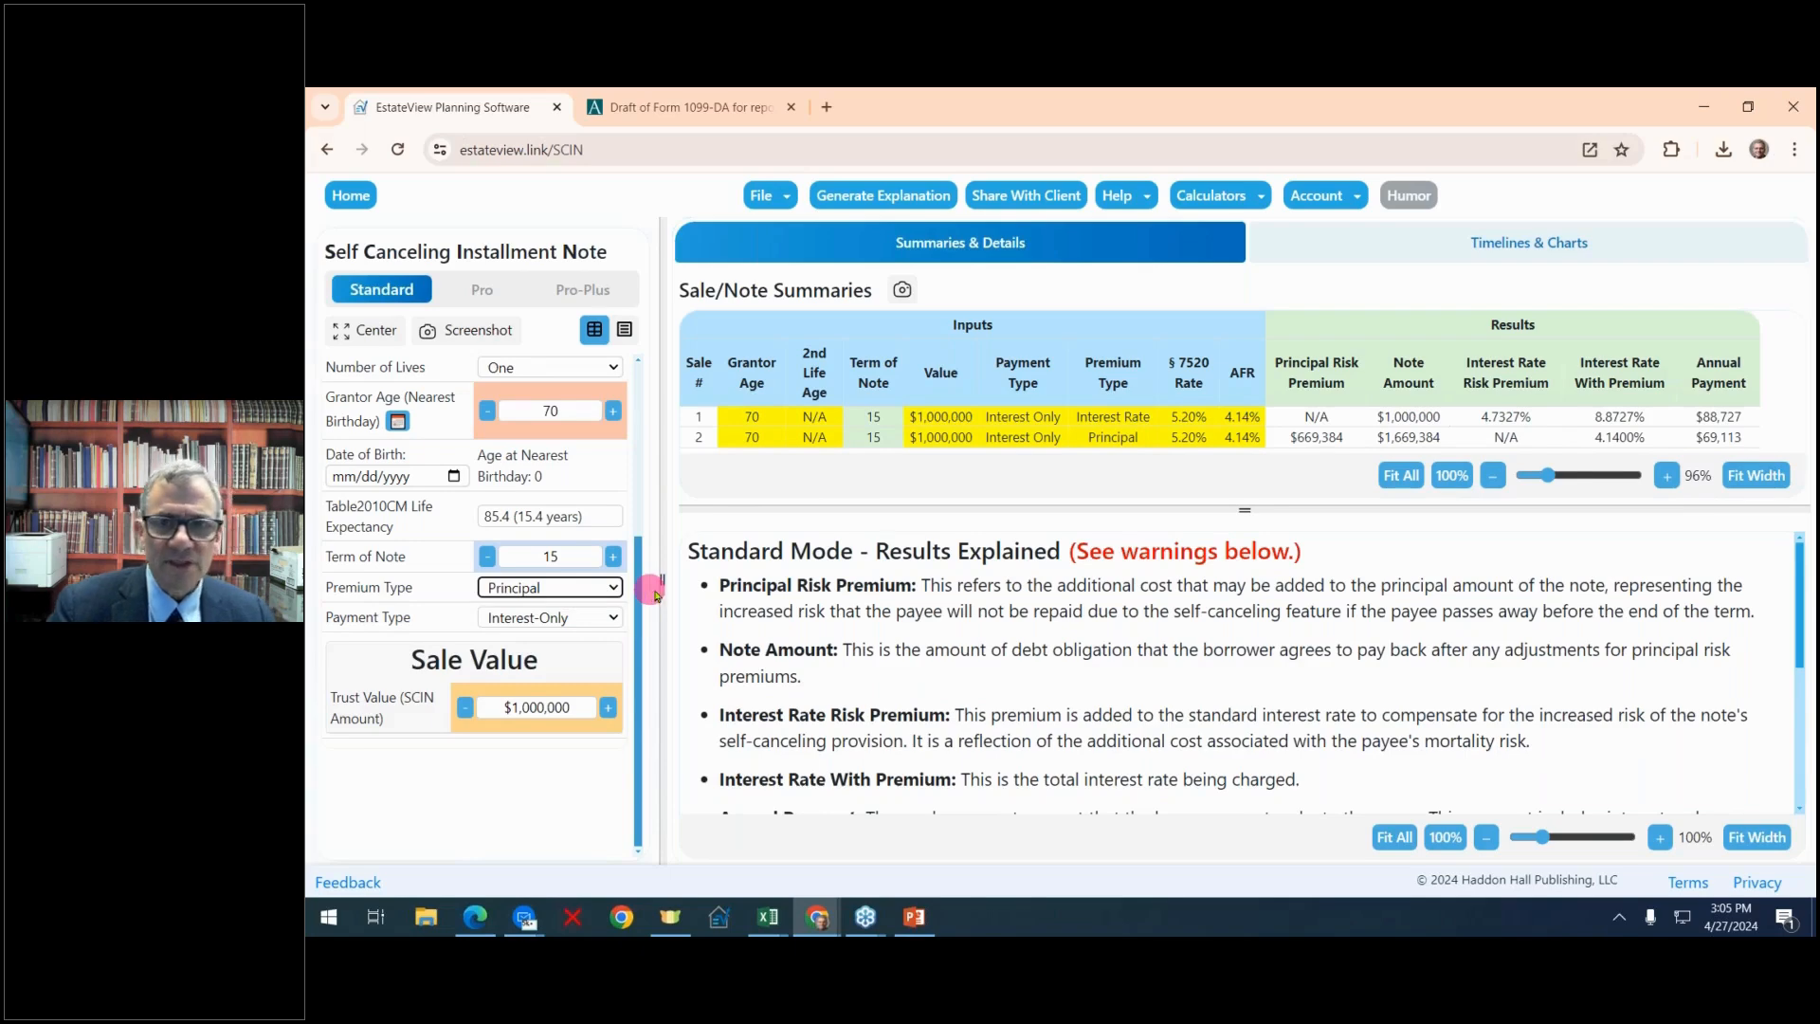
Highlight Sale 2's Note Amount, Interest Rate With Premium and Annual Payment results for comparison
{"action": "left_click_drag", "start_coordinate": [670, 577], "coordinate": [550, 556]}
{"action": "left_click", "coordinate": [953, 443]}
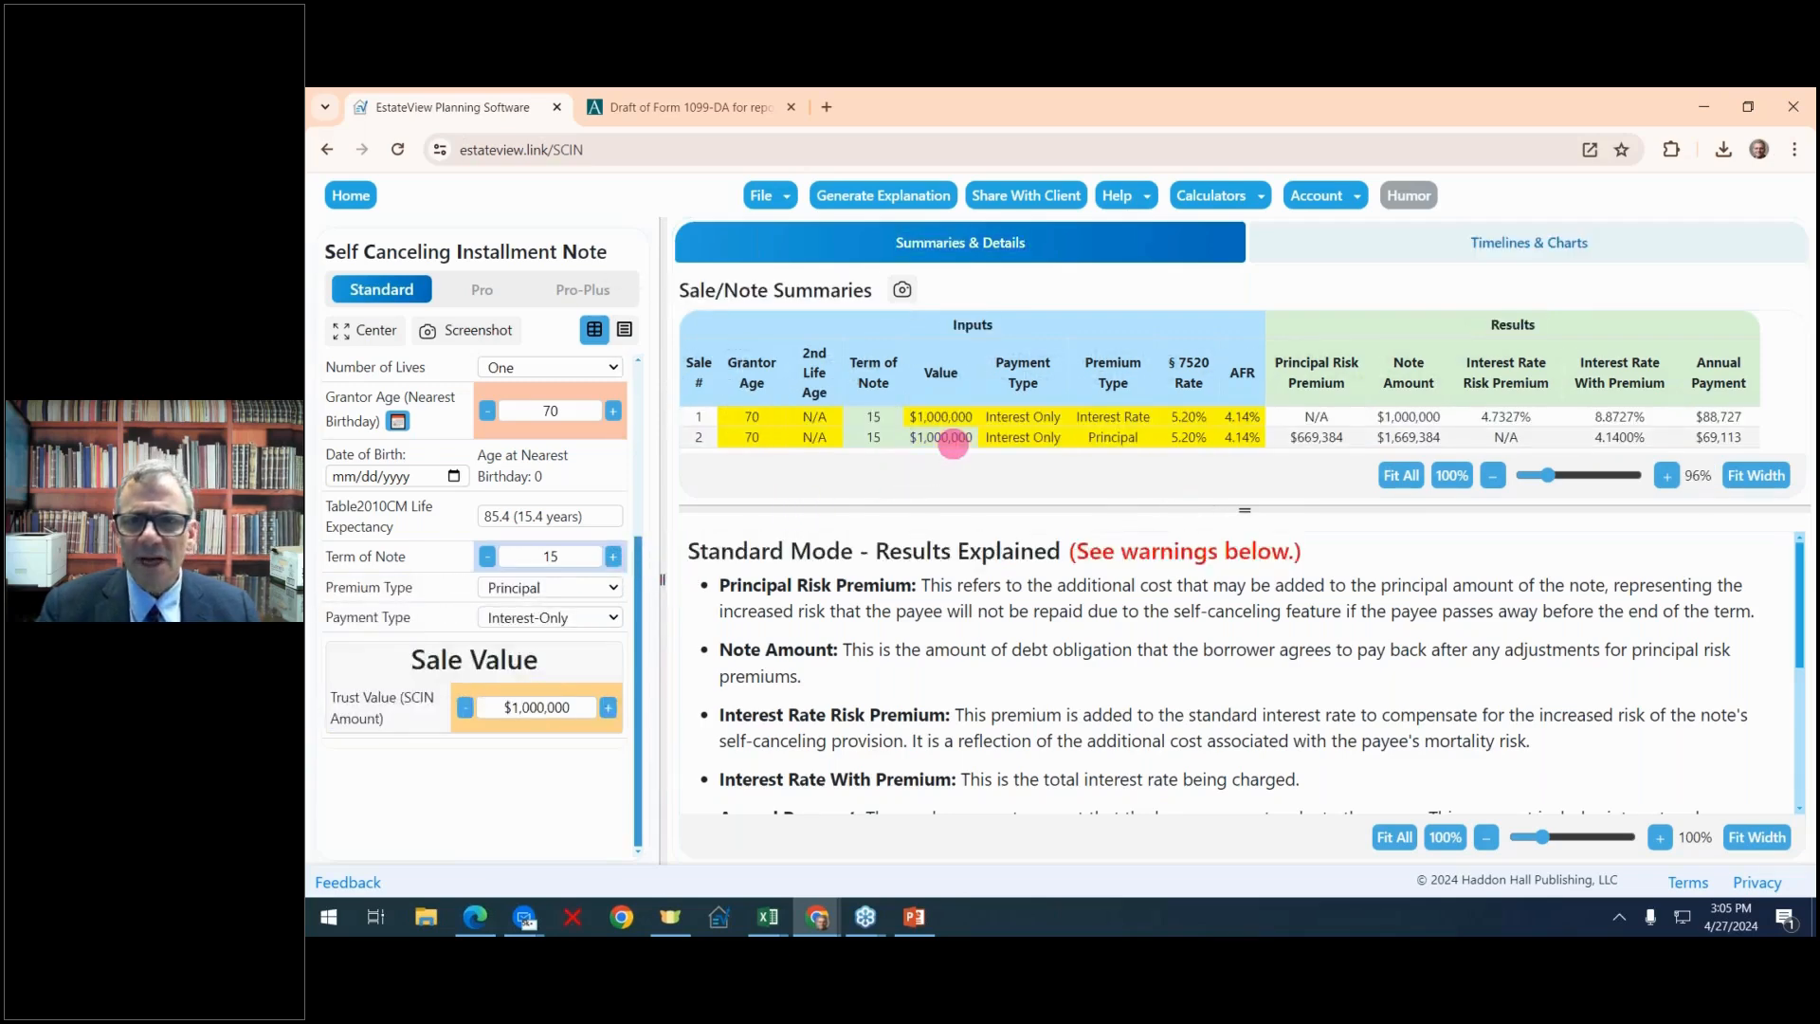
{"action": "left_click", "coordinate": [1403, 437]}
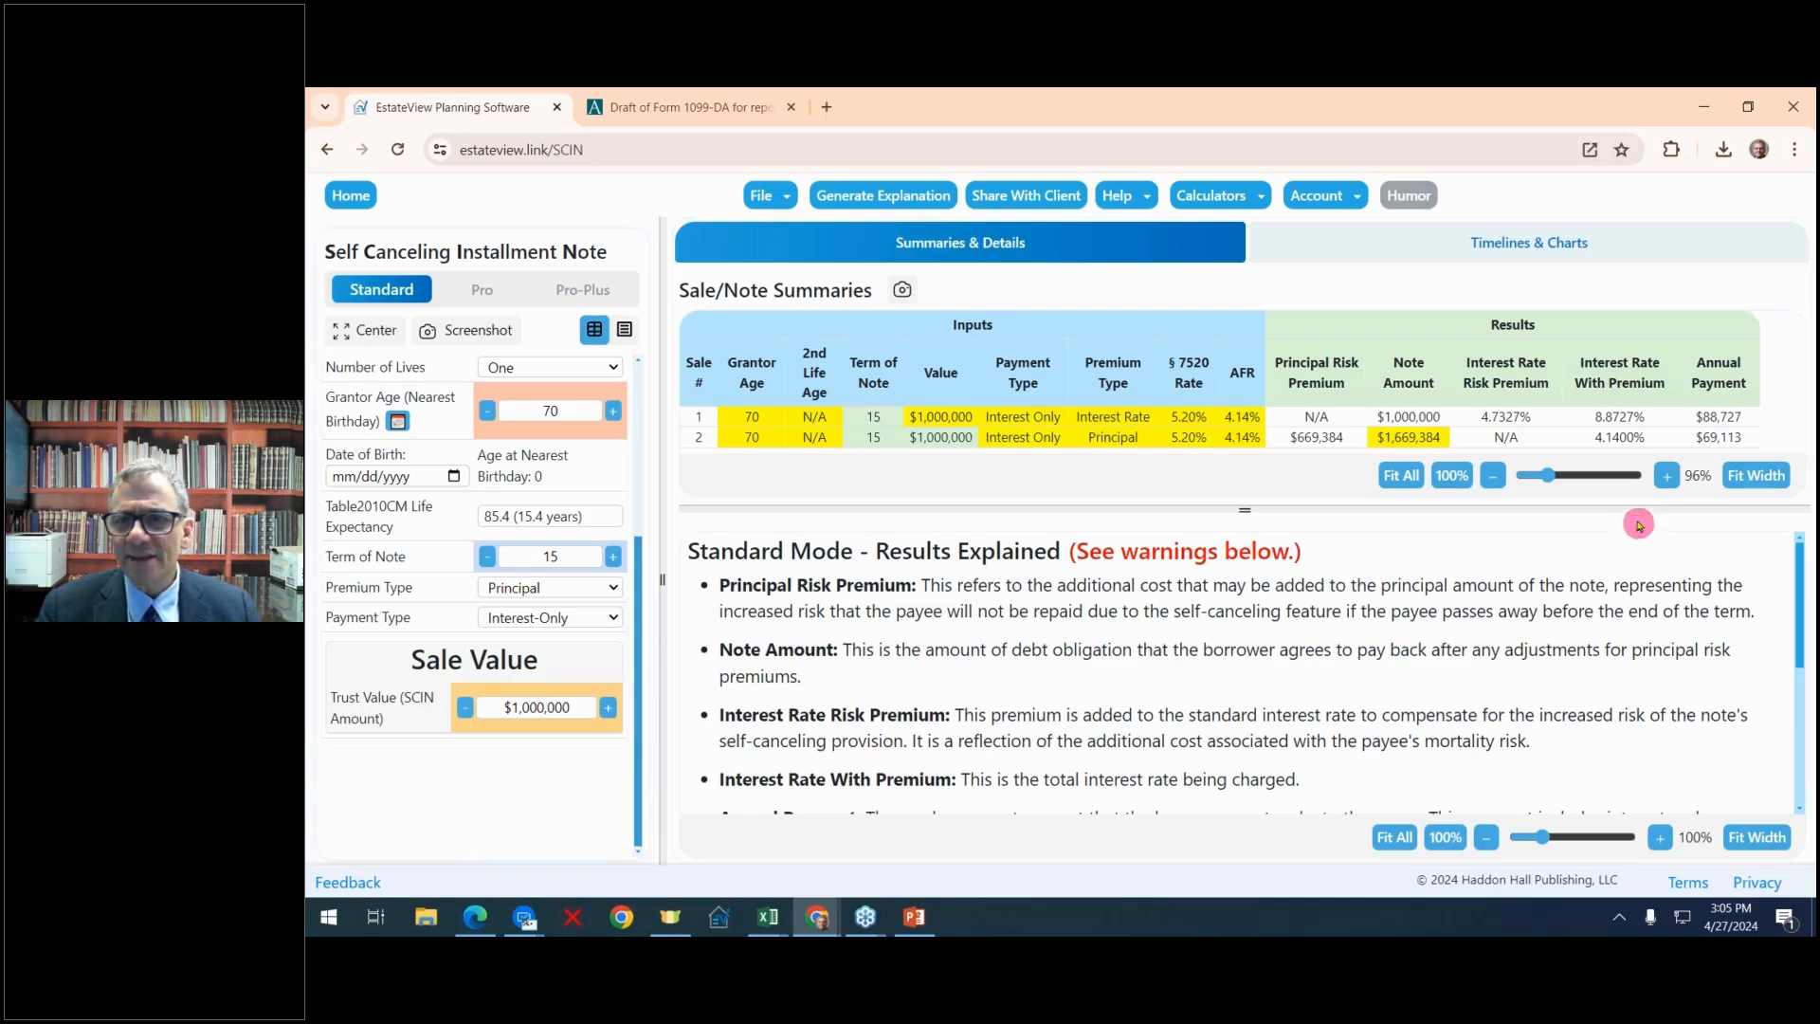
{"action": "left_click", "coordinate": [1625, 439]}
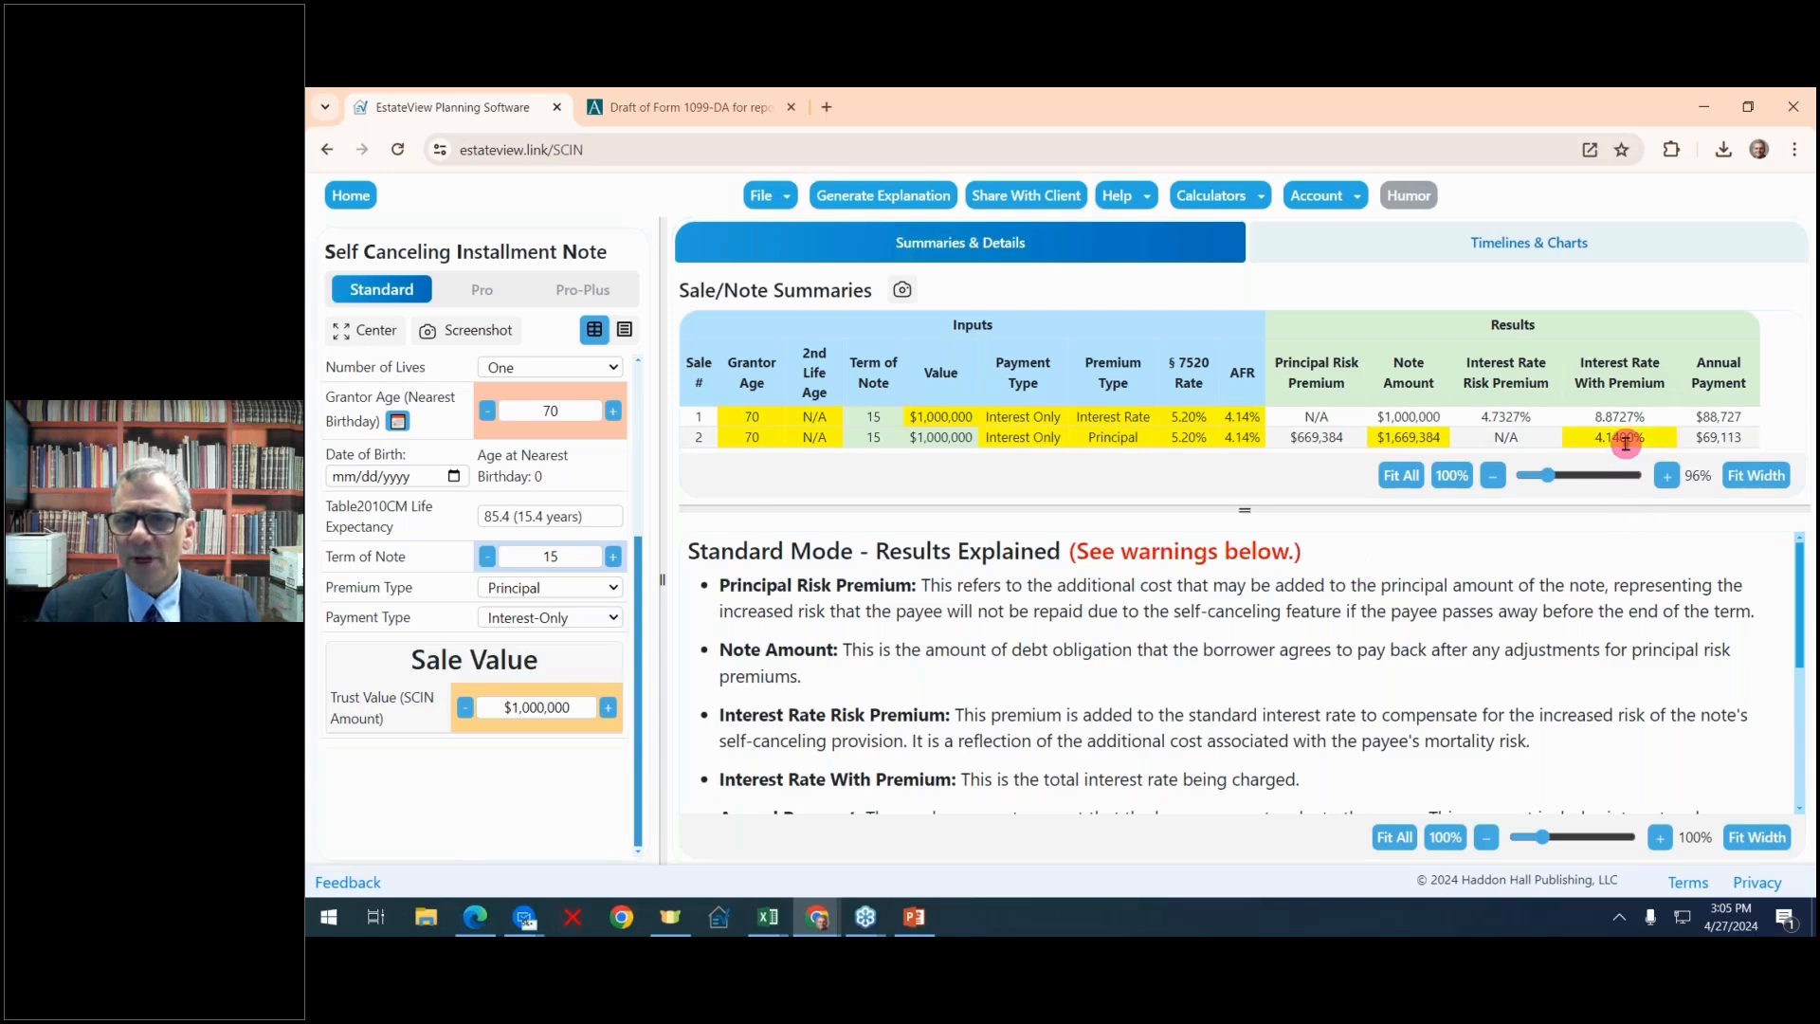
{"action": "left_click", "coordinate": [1736, 438]}
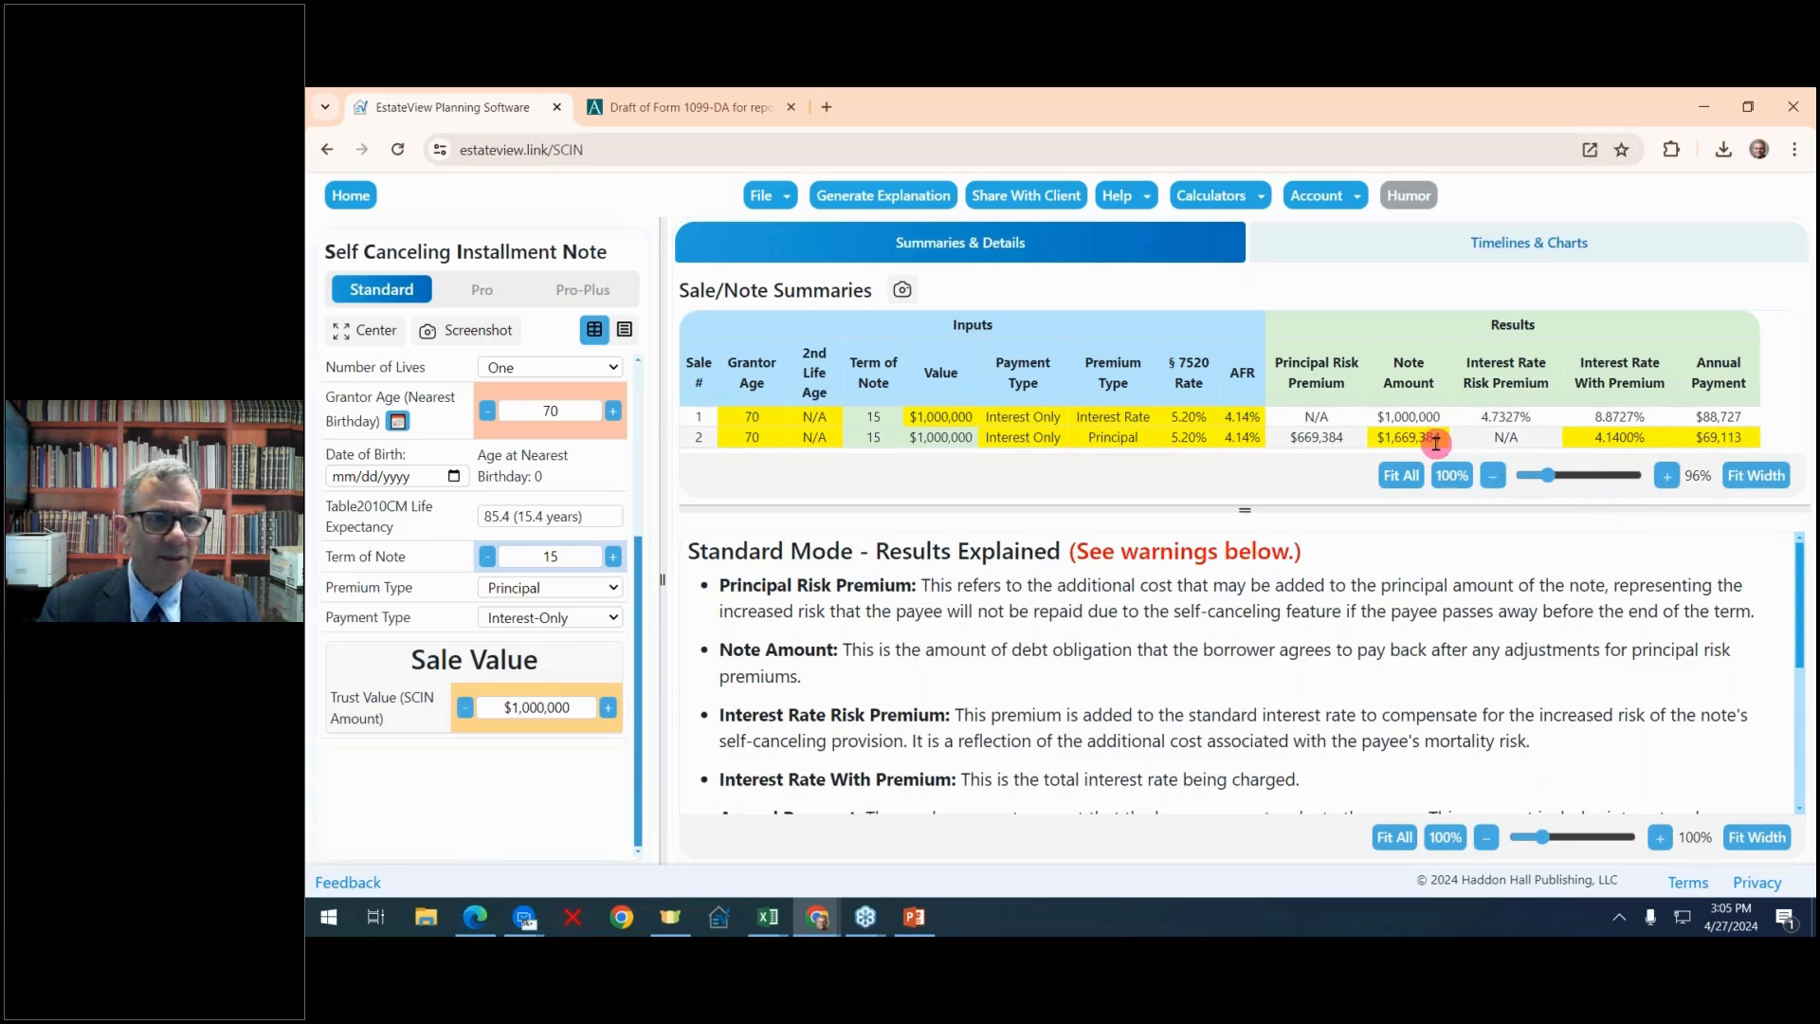
Duplicate Sale 2 to create a third sale
{"action": "scroll", "coordinate": [583, 650], "scroll_direction": "up", "scroll_amount": 3}
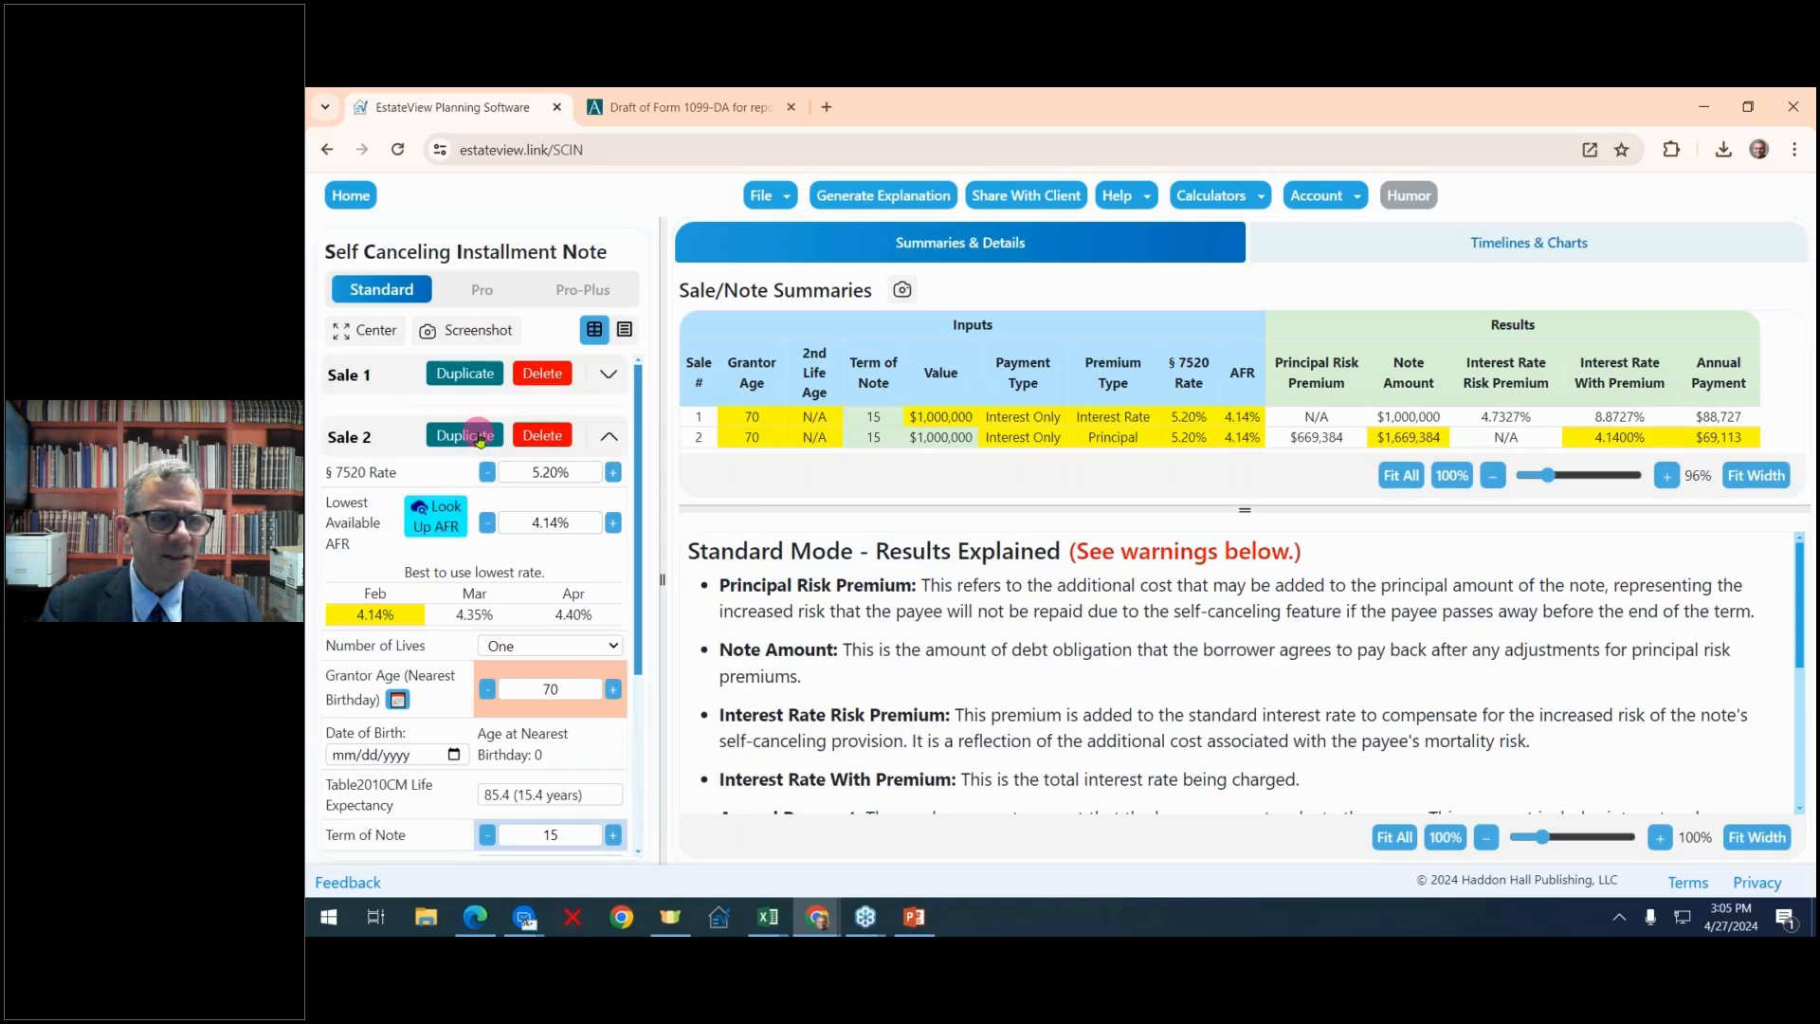
{"action": "left_click", "coordinate": [480, 438]}
{"action": "left_click_drag", "start_coordinate": [638, 565], "coordinate": [630, 618]}
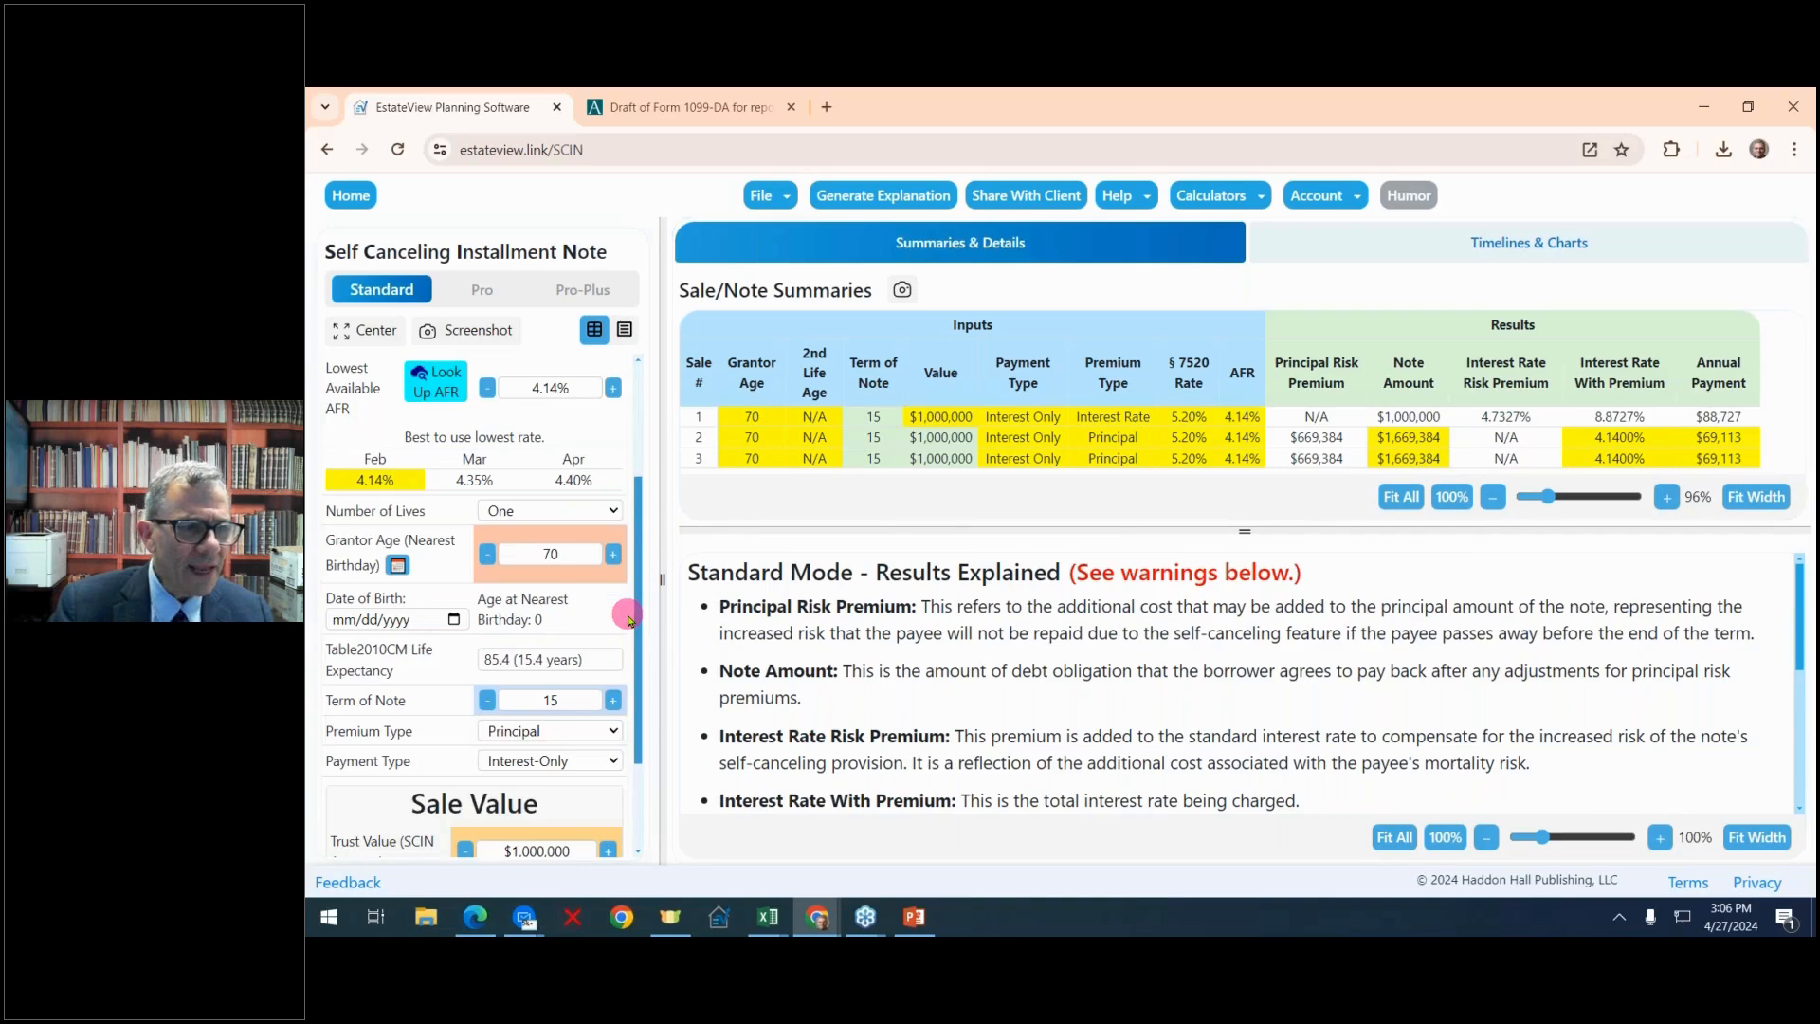
Scroll through Sale 3's input fields
{"action": "scroll", "coordinate": [629, 618], "scroll_direction": "down", "scroll_amount": 2}
{"action": "scroll", "coordinate": [629, 618], "scroll_direction": "up", "scroll_amount": 4}
{"action": "scroll", "coordinate": [628, 618], "scroll_direction": "down", "scroll_amount": 2}
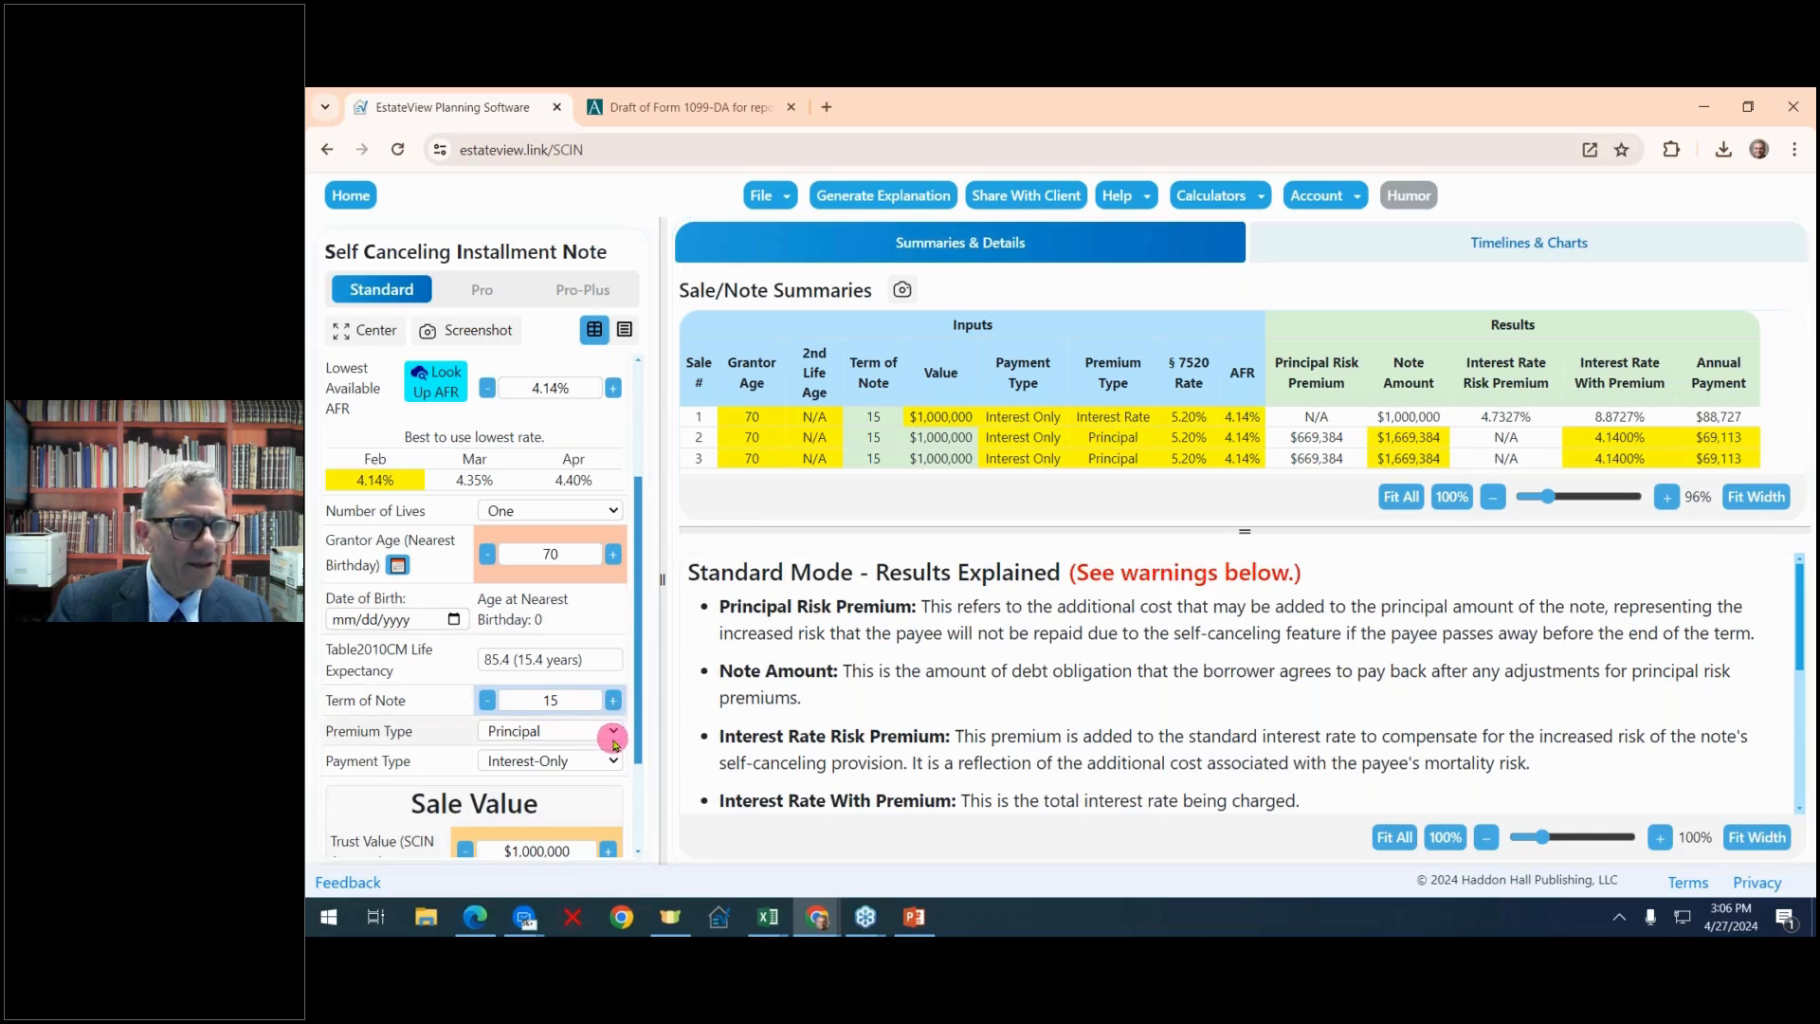
{"action": "scroll", "coordinate": [614, 744], "scroll_direction": "down", "scroll_amount": 2}
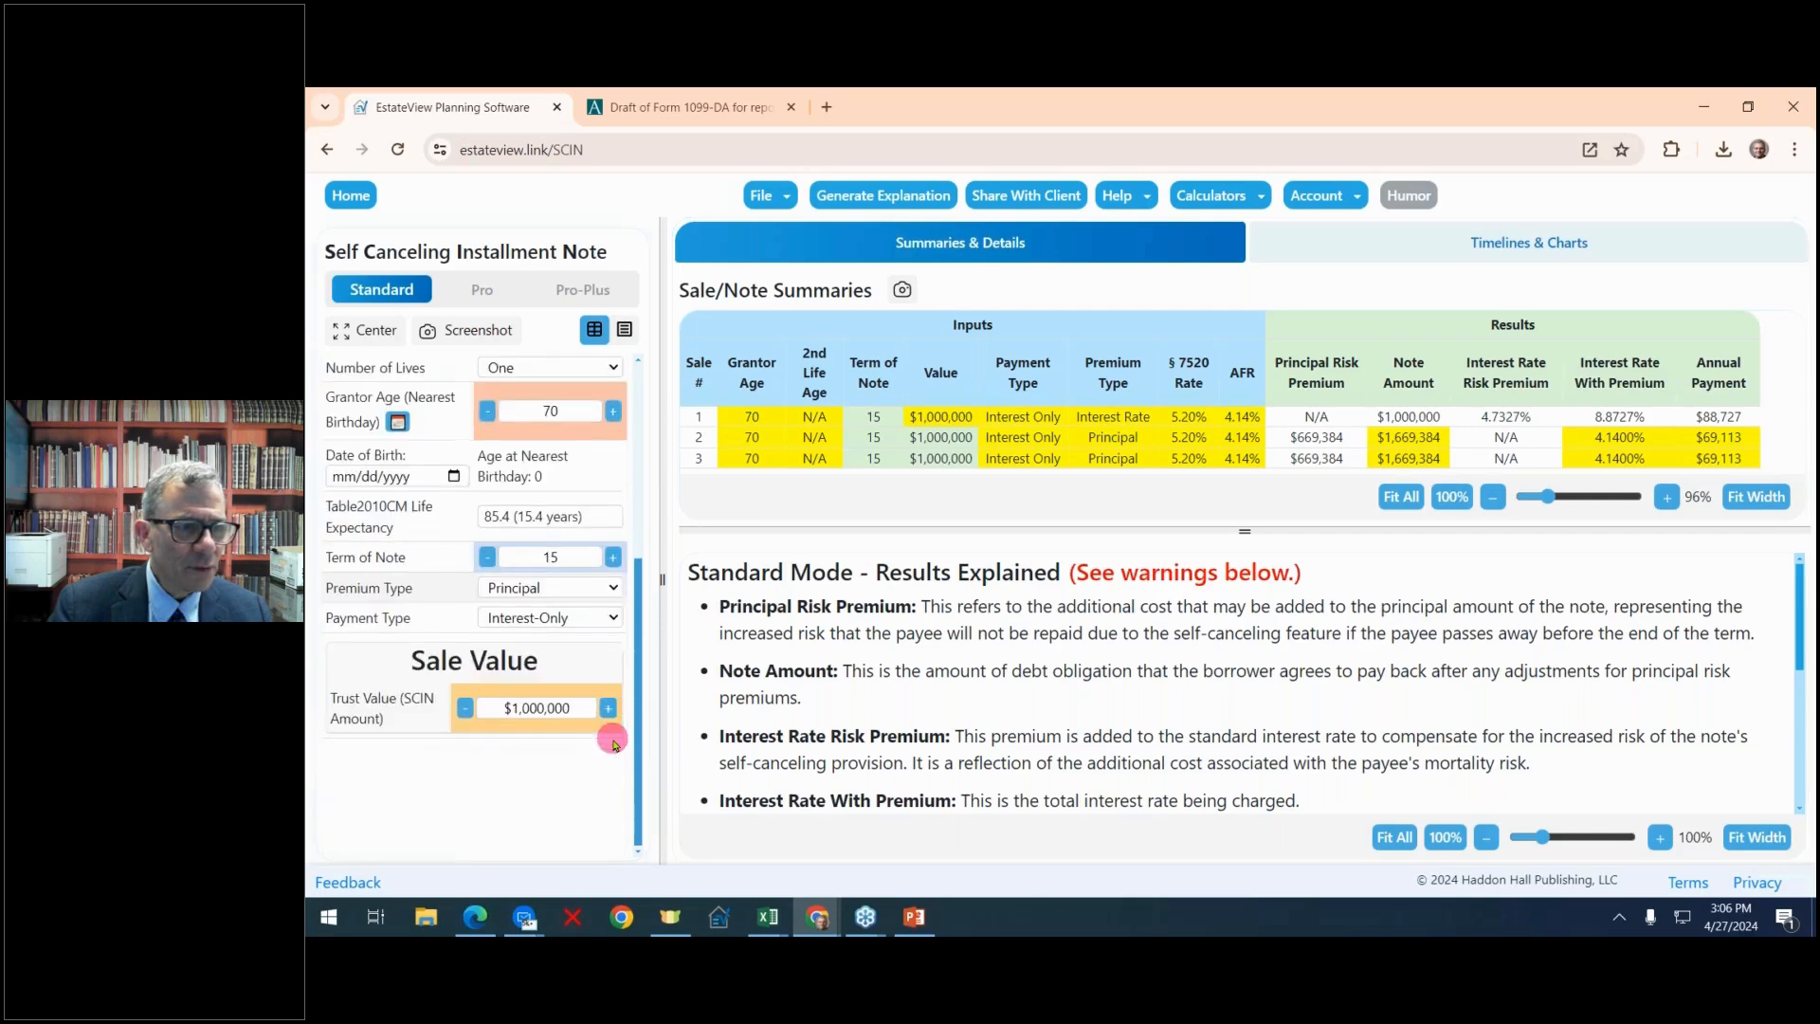
{"action": "scroll", "coordinate": [609, 731], "scroll_direction": "up", "scroll_amount": 1}
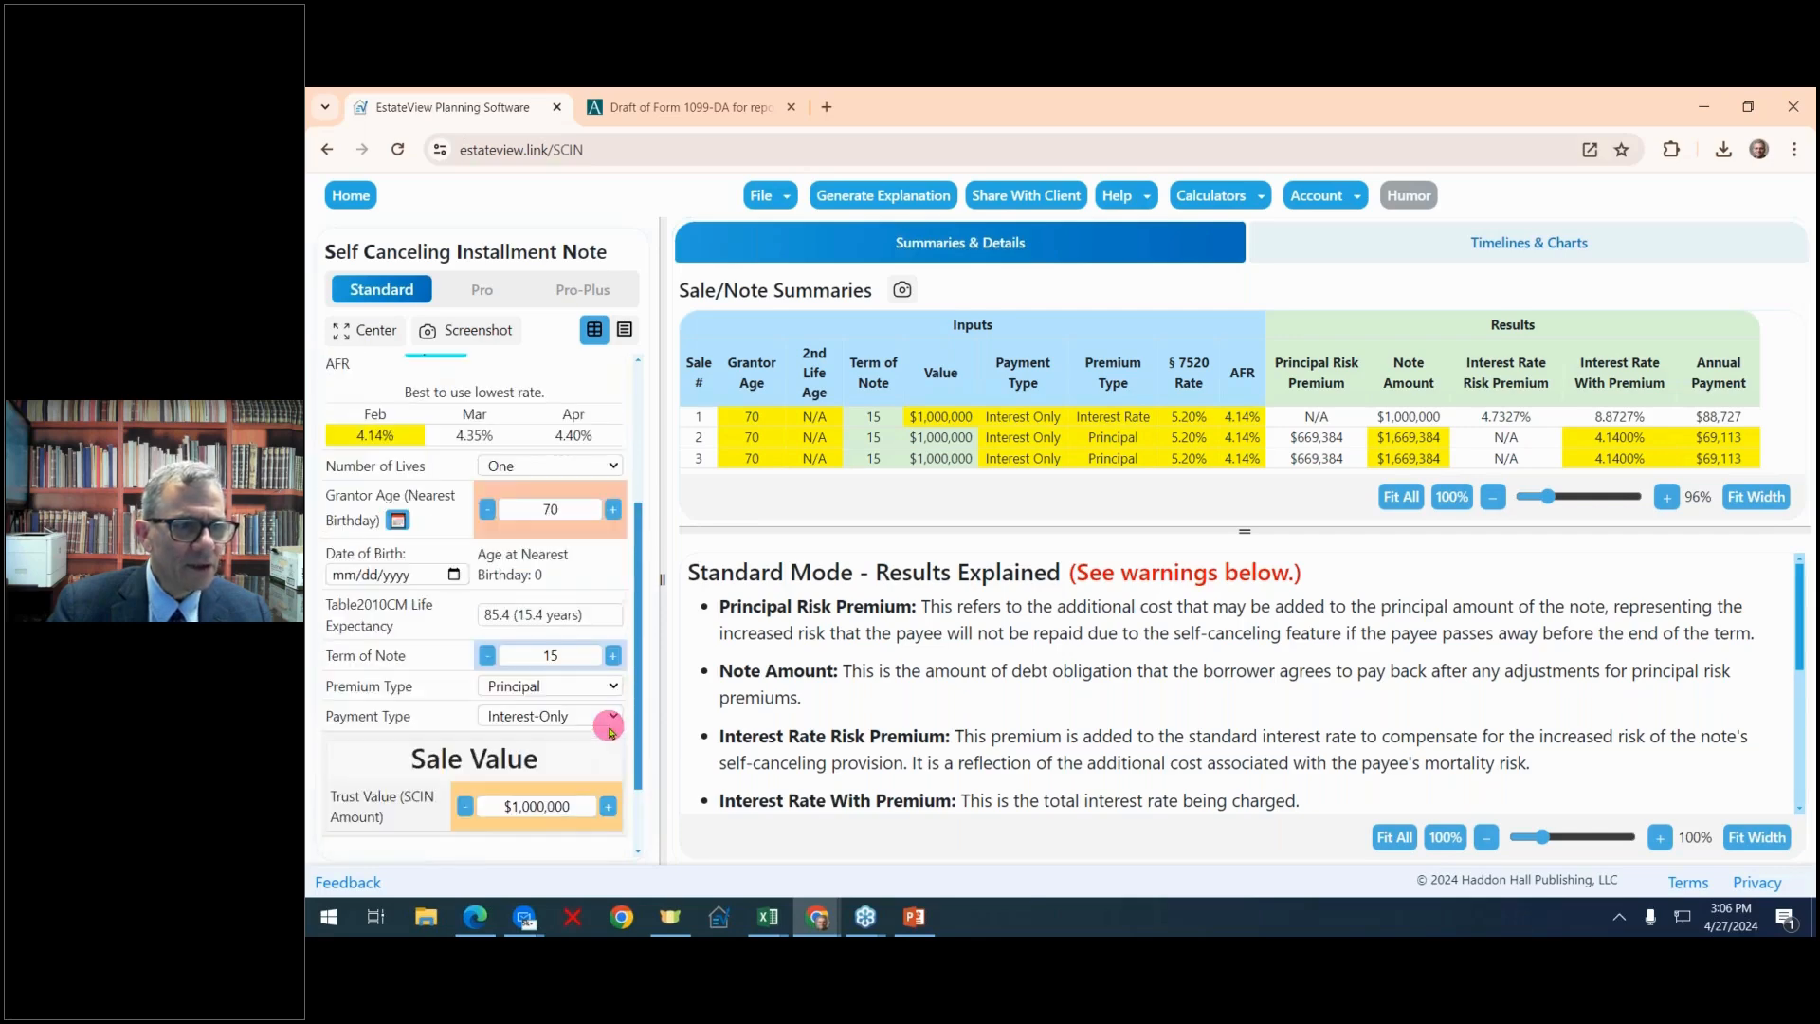
{"action": "scroll", "coordinate": [611, 731], "scroll_direction": "up", "scroll_amount": 3}
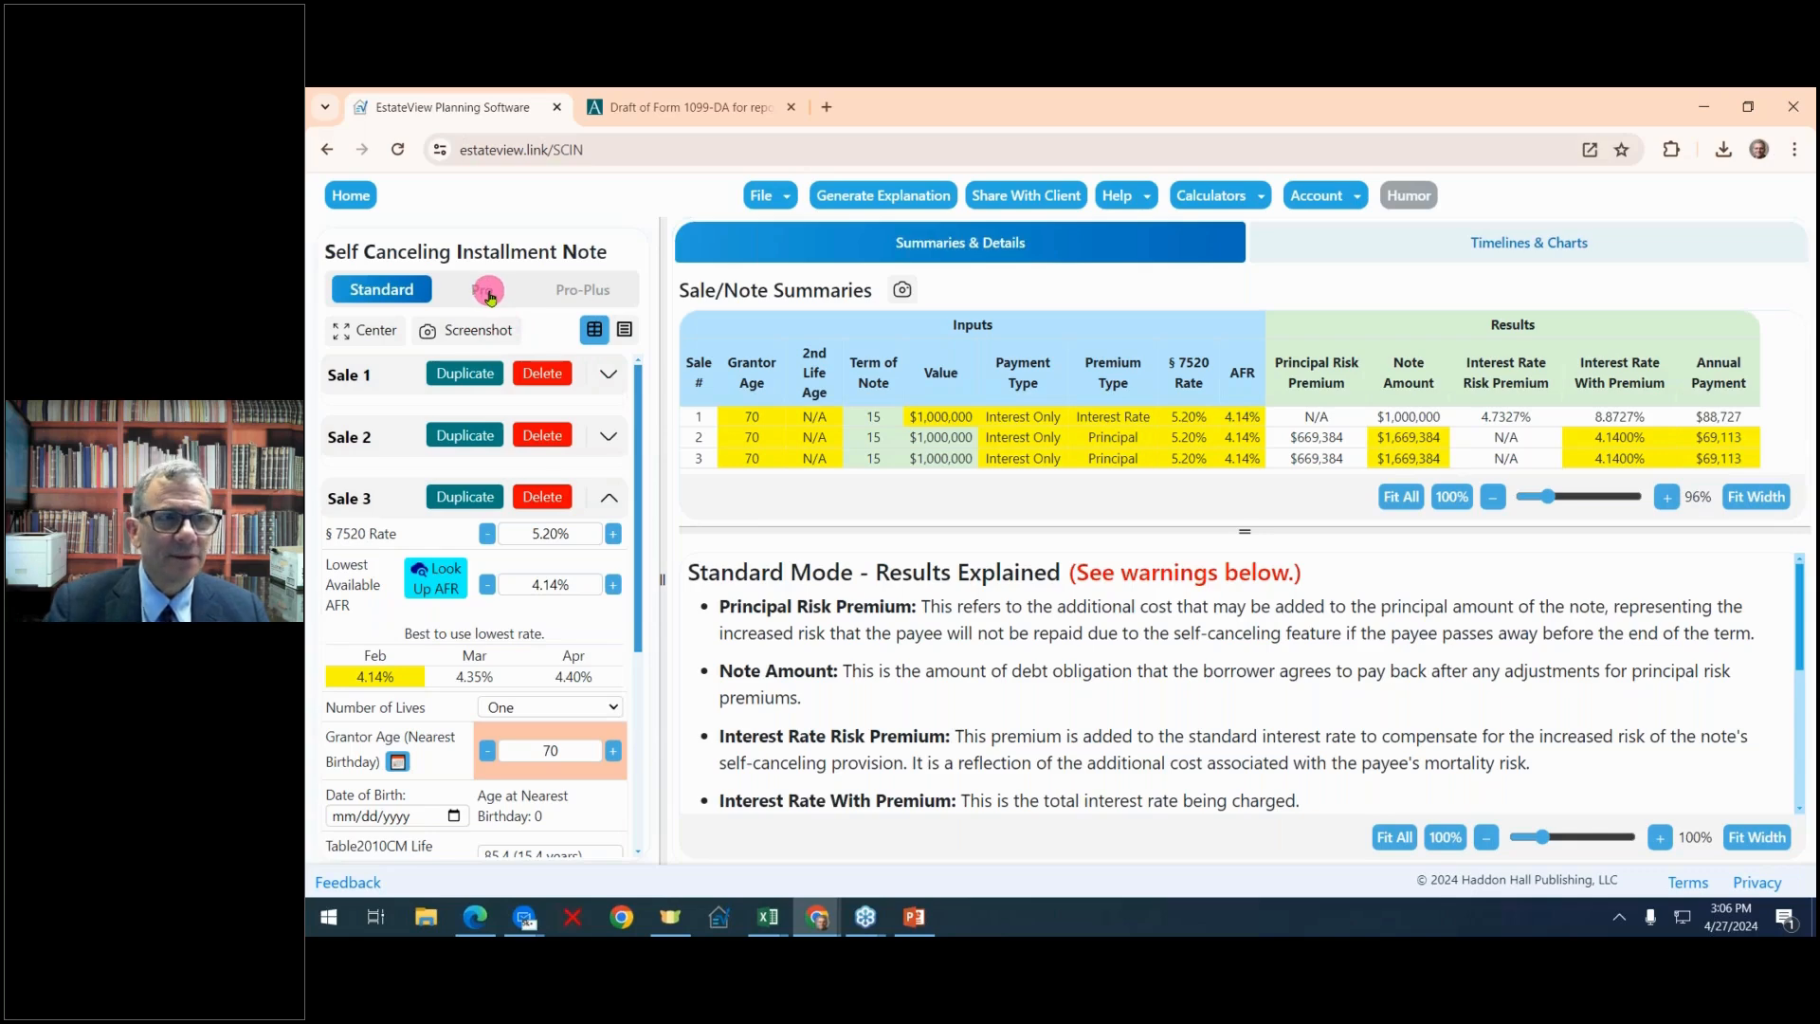
Switch to Pro mode and set Sale 3's Self-Canceling or Conventional option to Conventional
{"action": "left_click", "coordinate": [489, 291]}
{"action": "scroll", "coordinate": [601, 529], "scroll_direction": "down", "scroll_amount": 1}
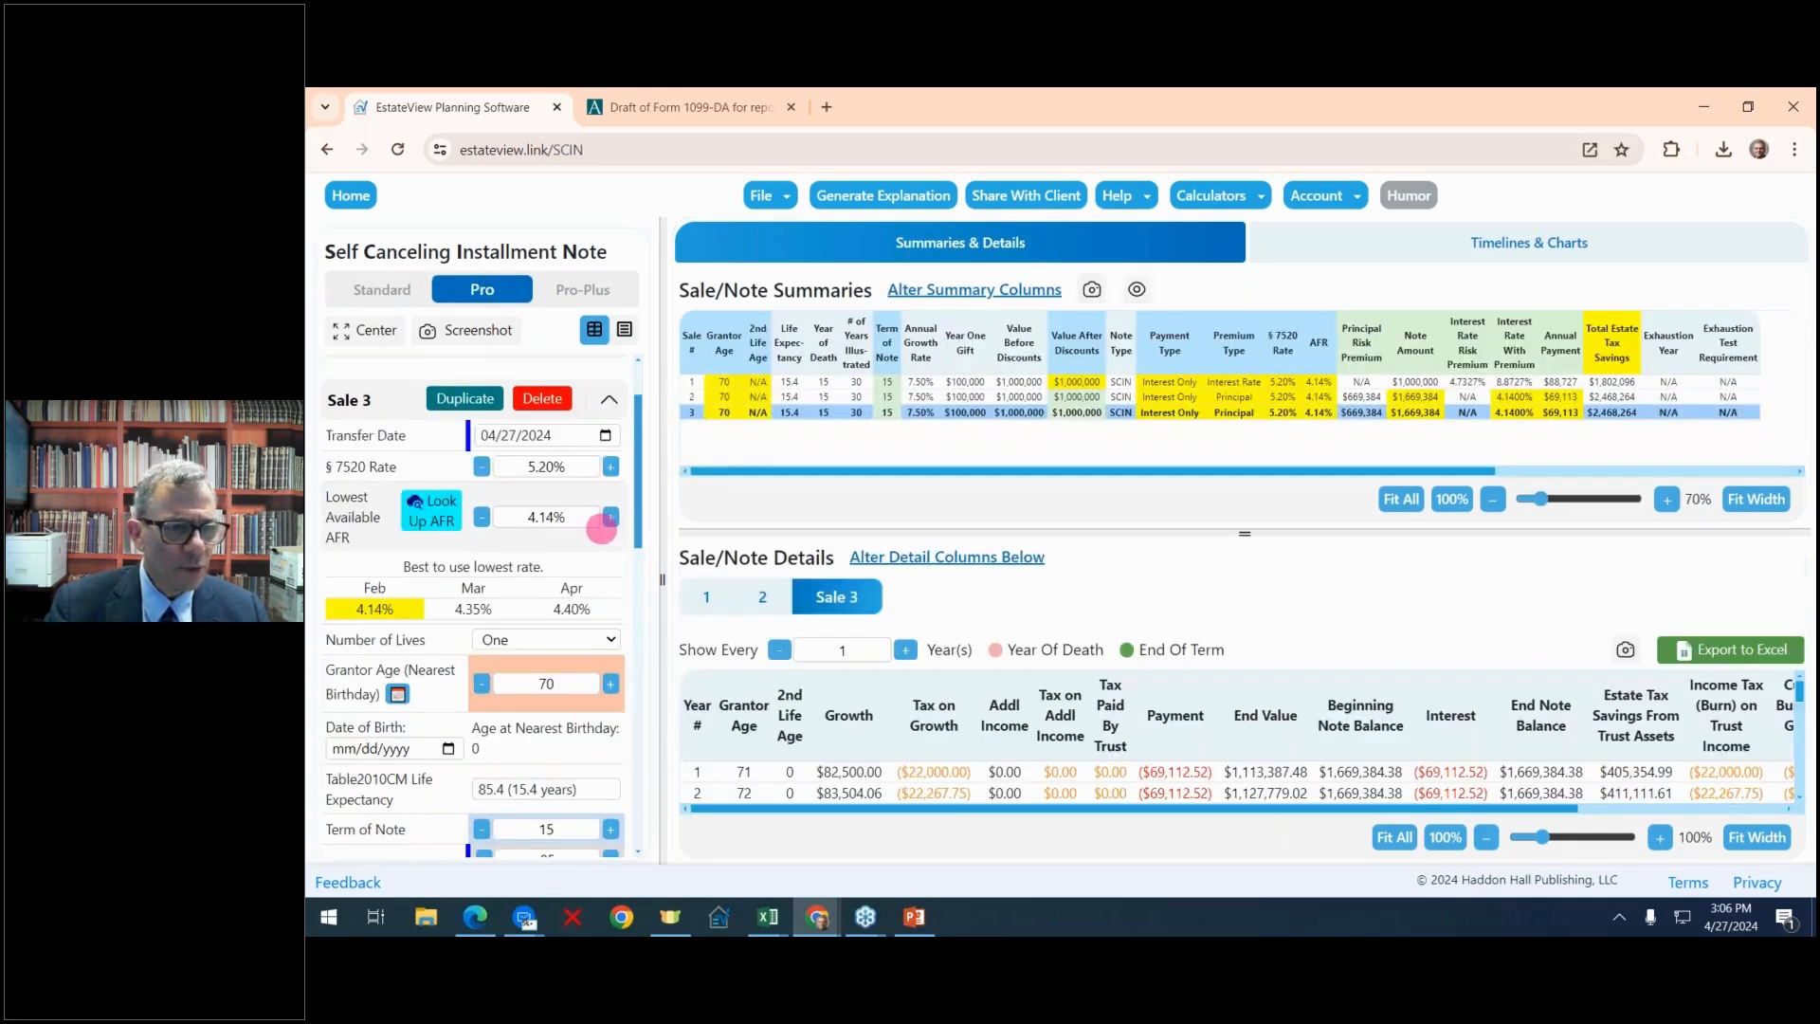
{"action": "scroll", "coordinate": [601, 529], "scroll_direction": "down", "scroll_amount": 4}
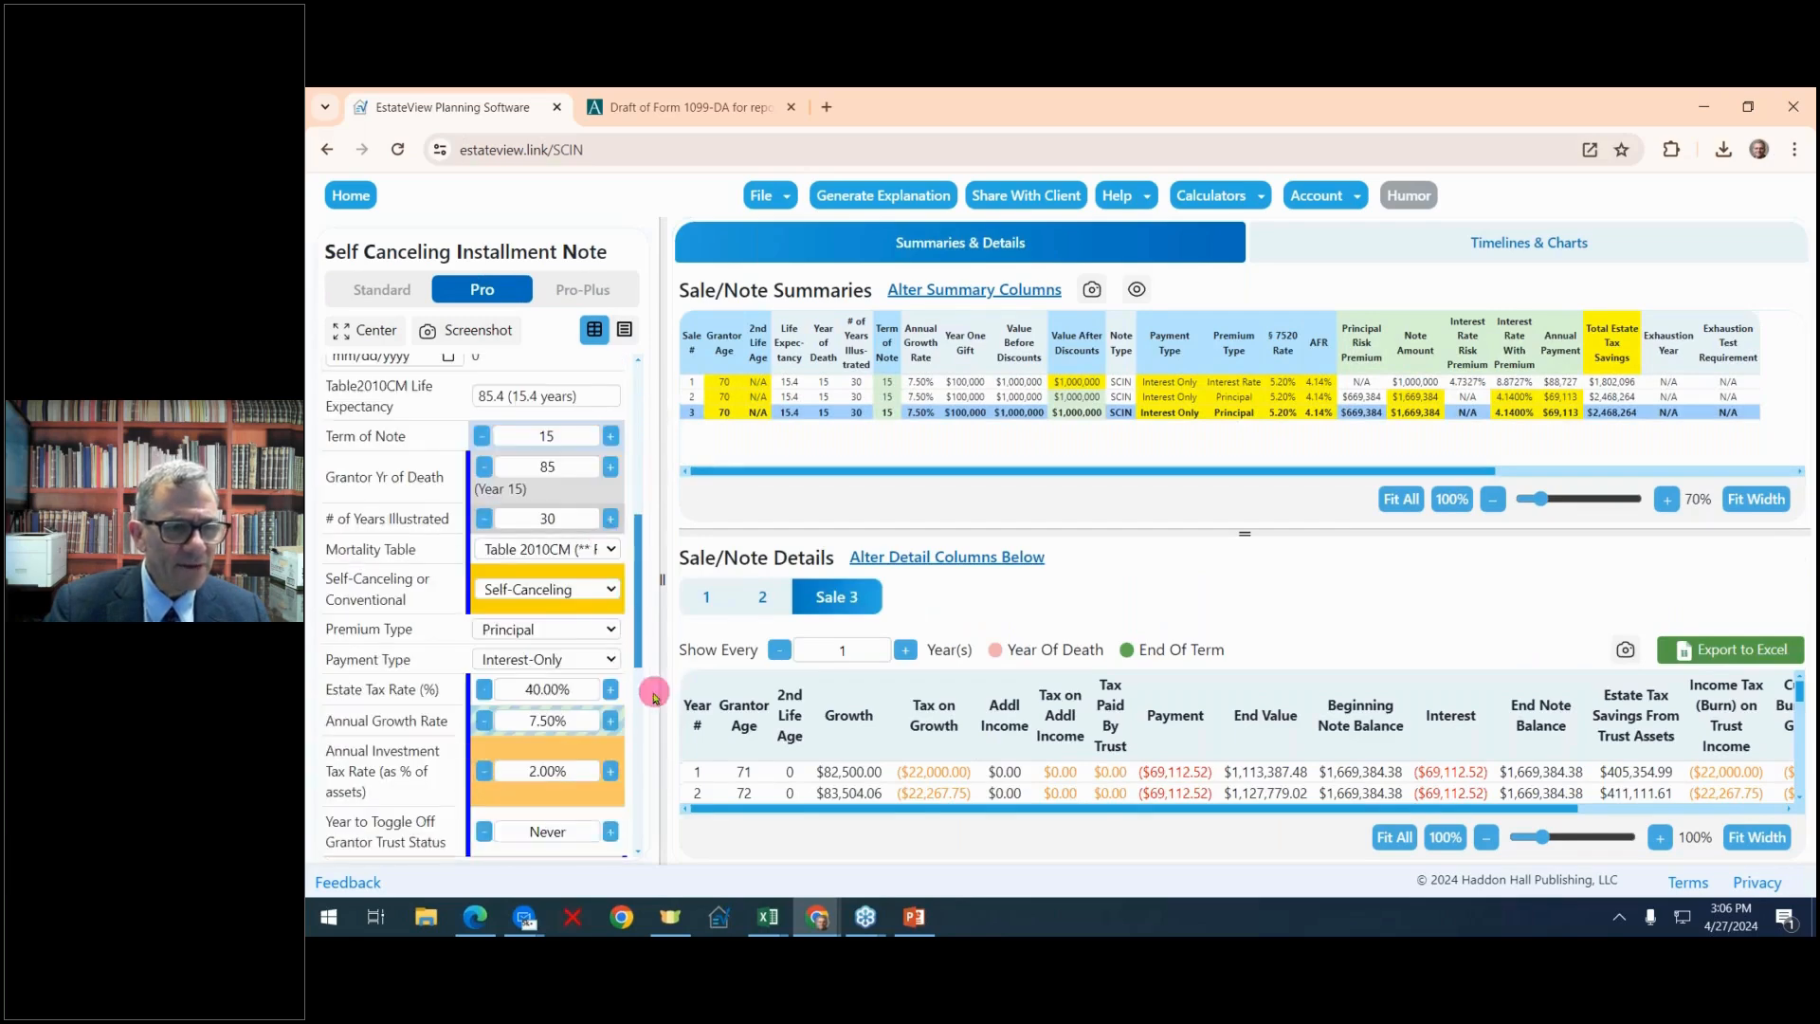
{"action": "left_click", "coordinate": [611, 591]}
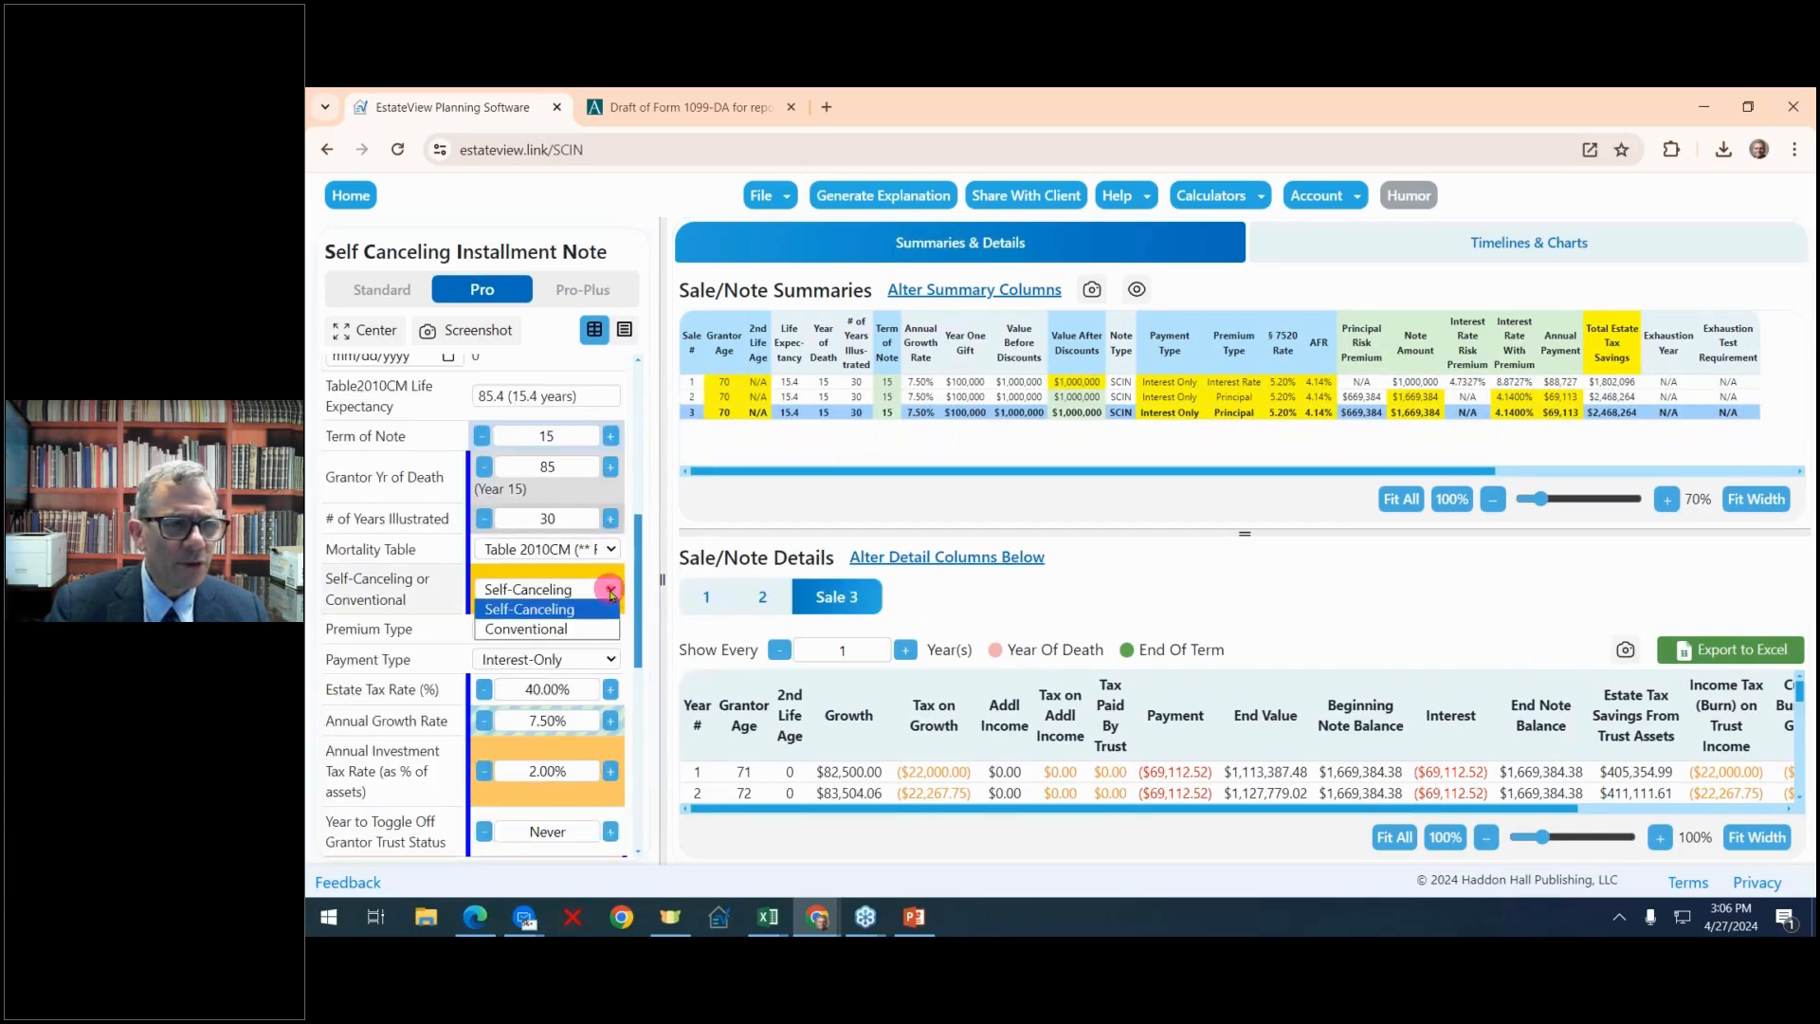
{"action": "left_click", "coordinate": [575, 630]}
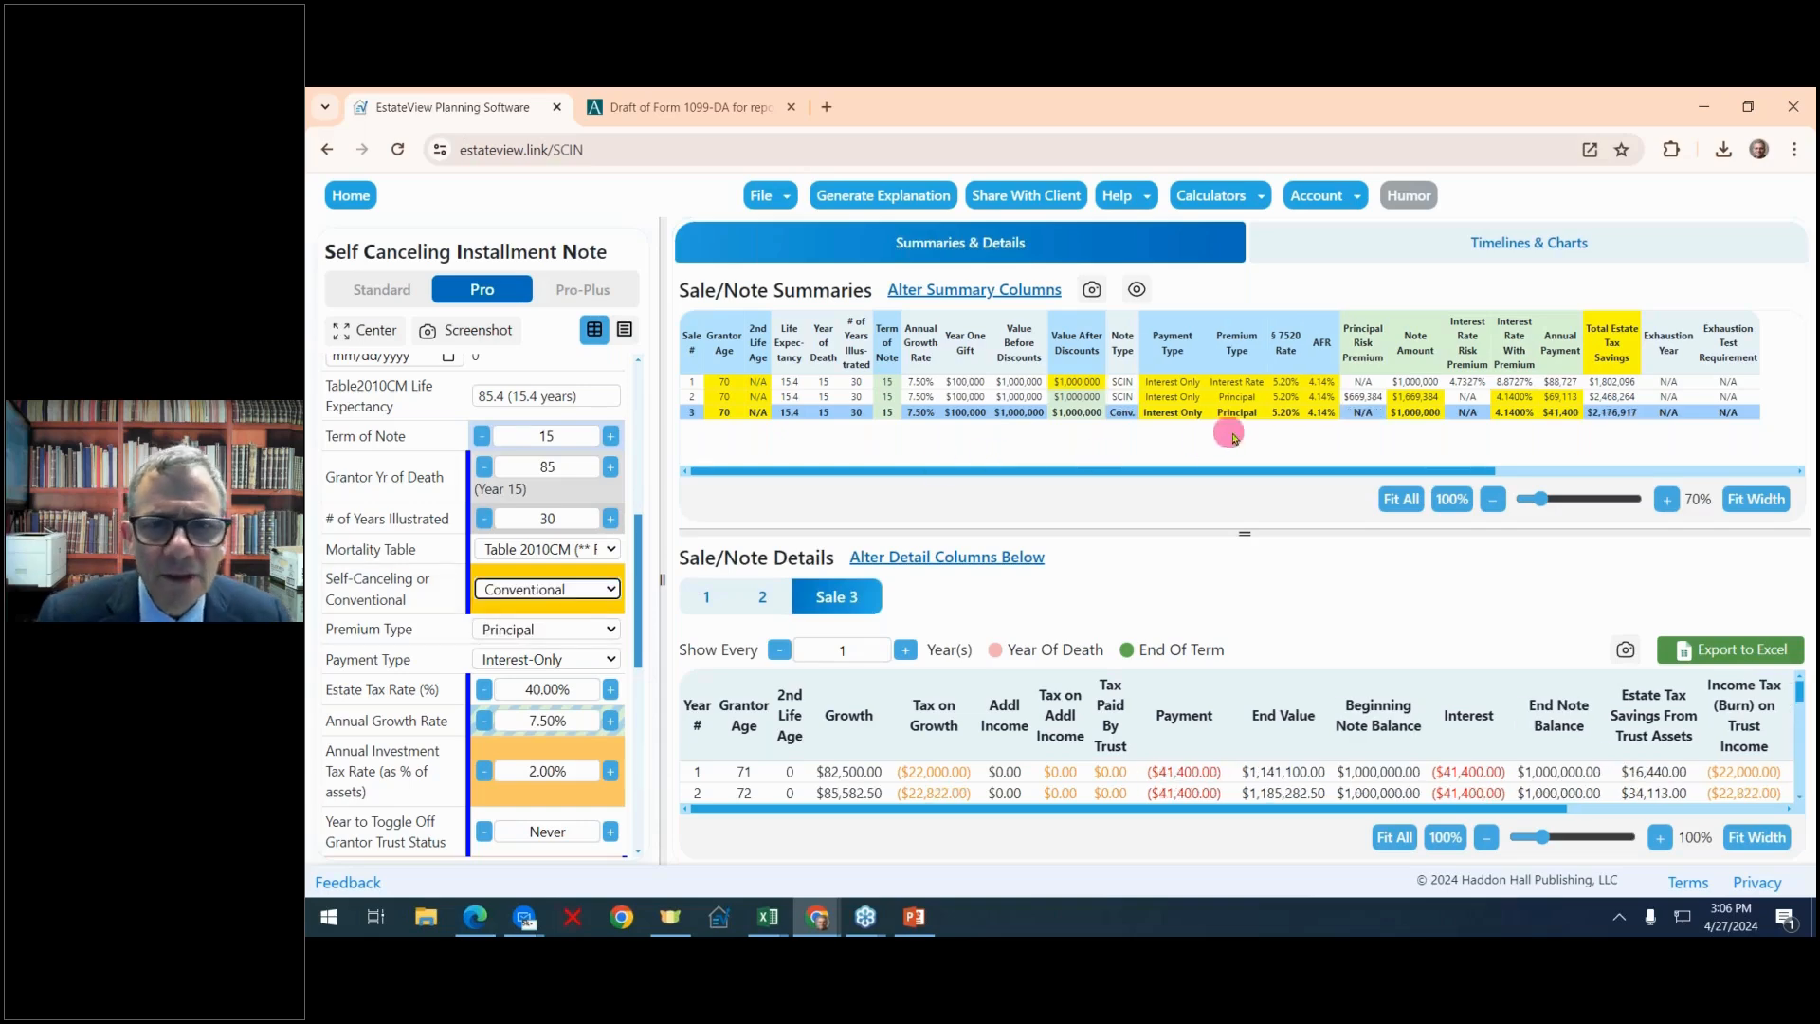
Return to the home page and open the § 7520 & AFR Table
{"action": "left_click", "coordinate": [1289, 412]}
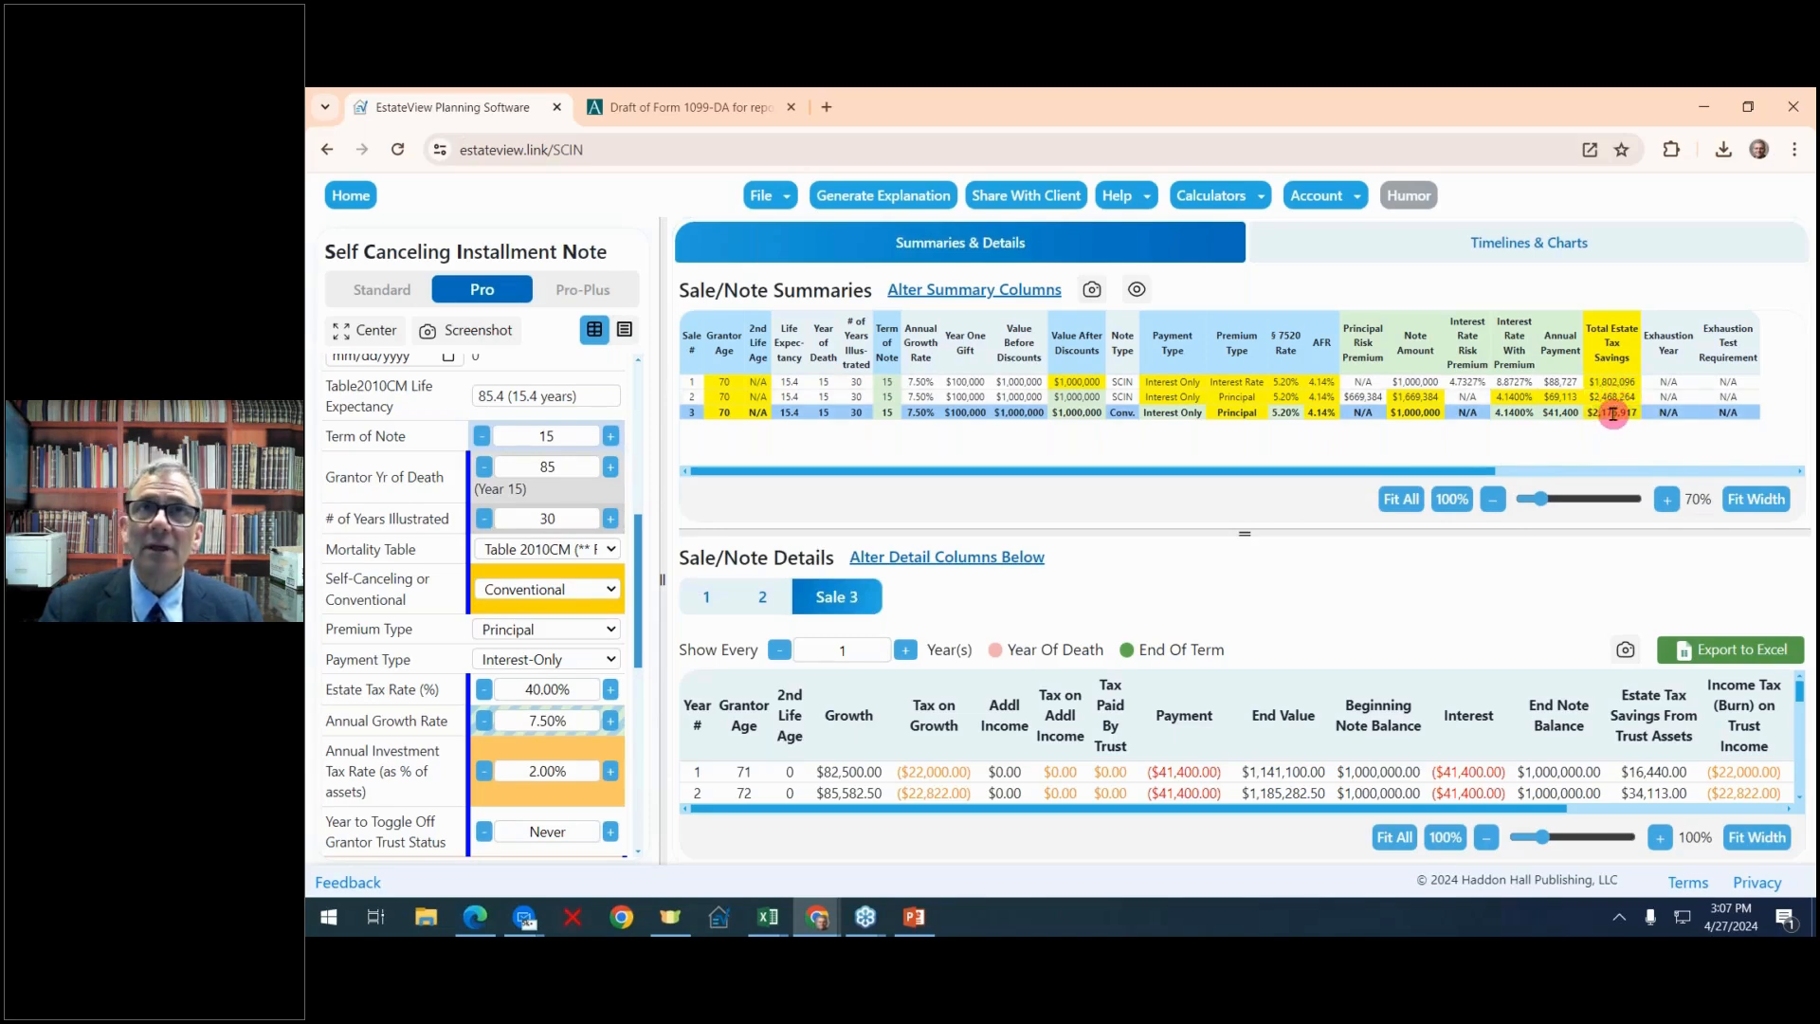
{"action": "left_click", "coordinate": [353, 198]}
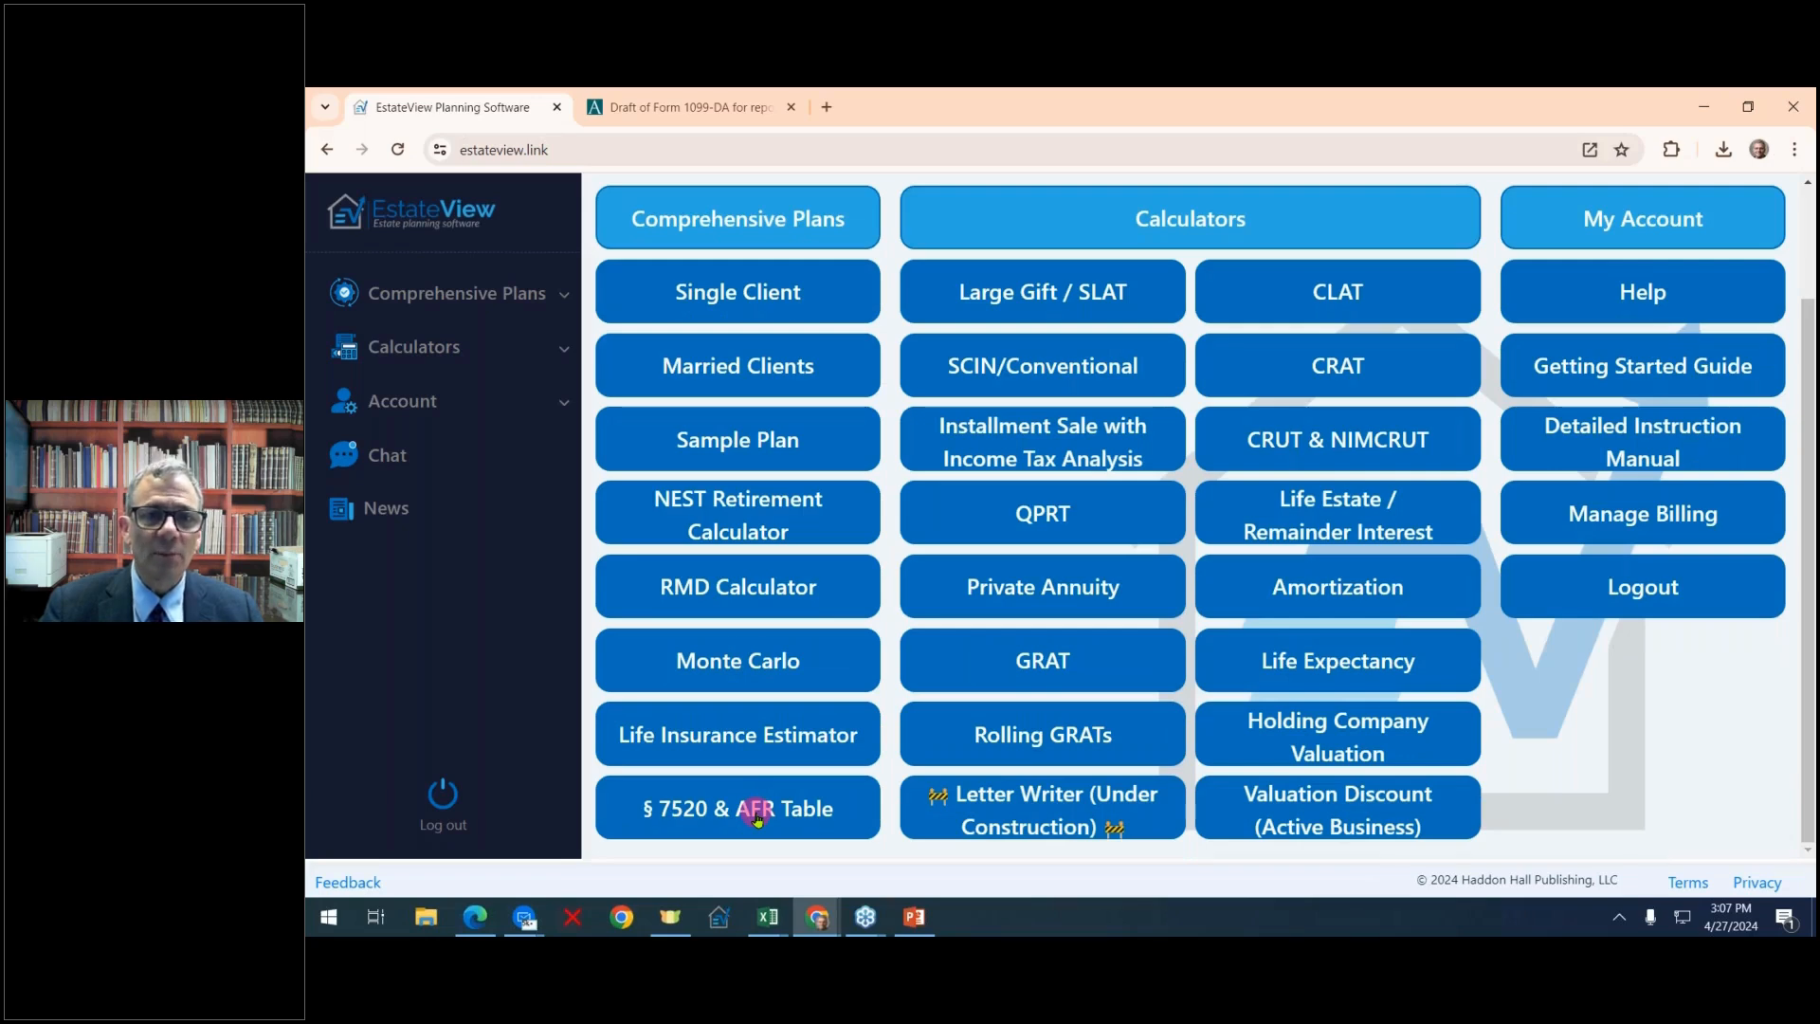
{"action": "left_click", "coordinate": [758, 815]}
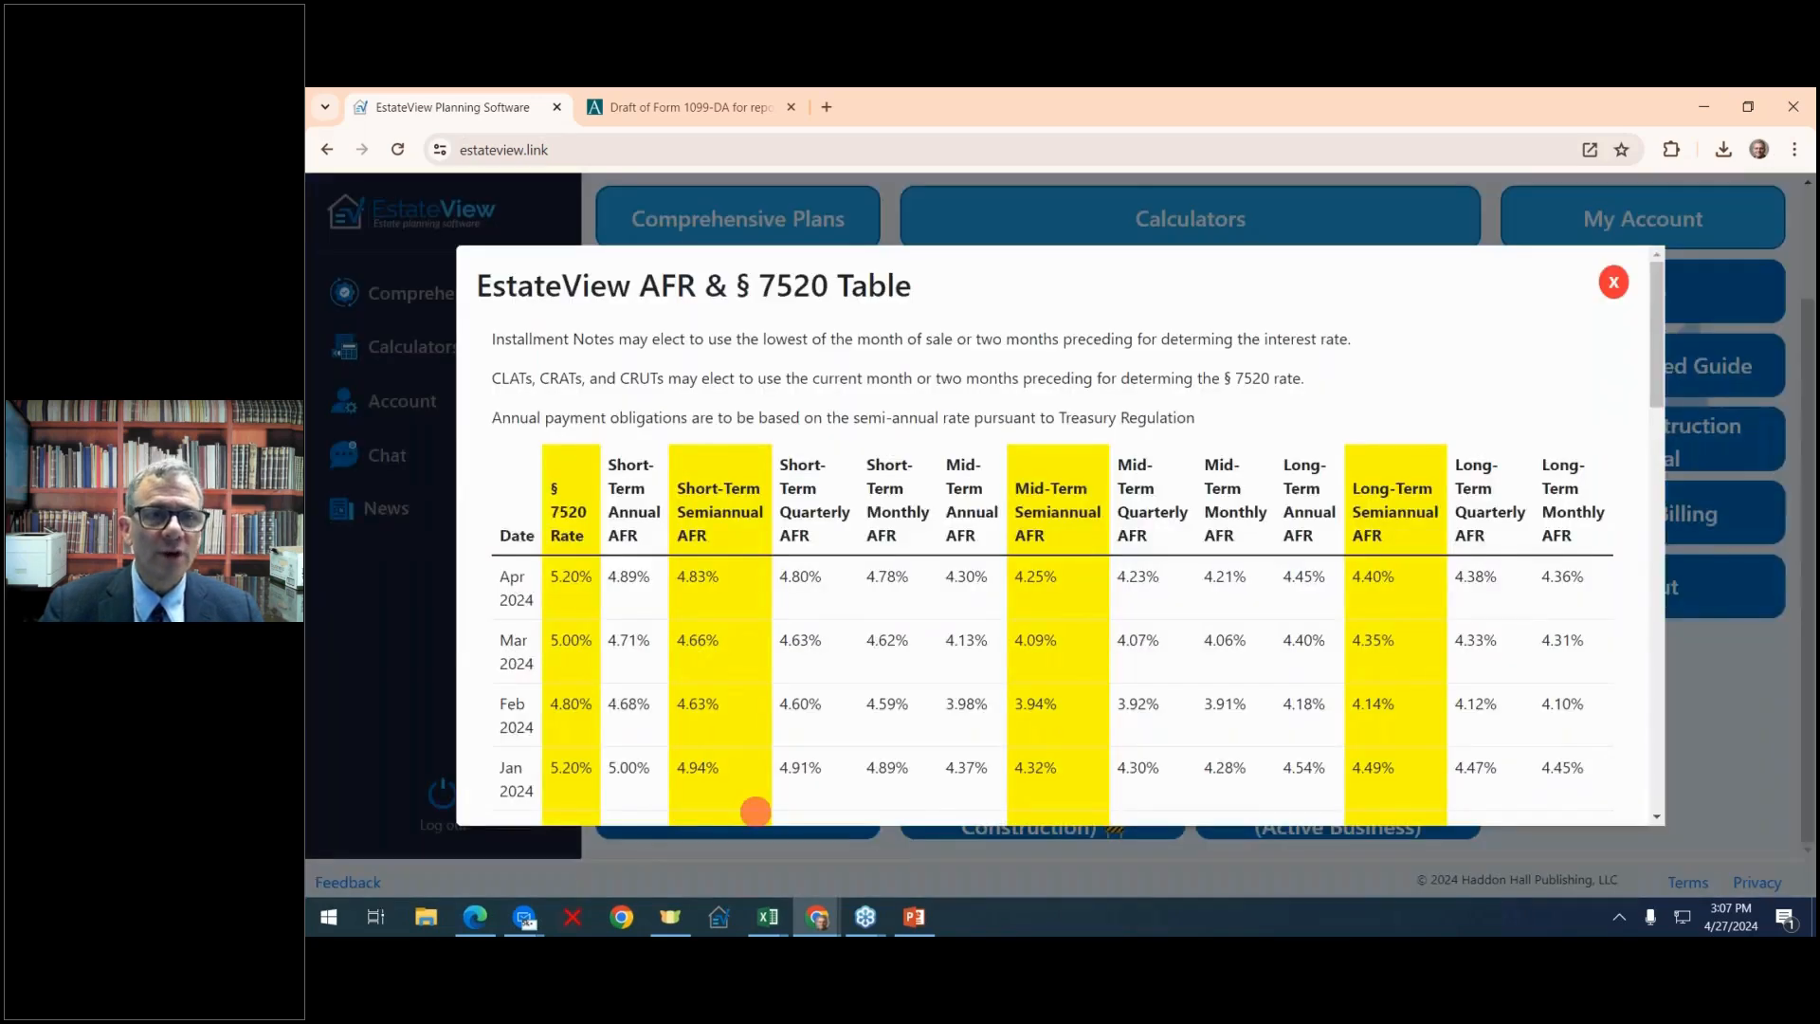